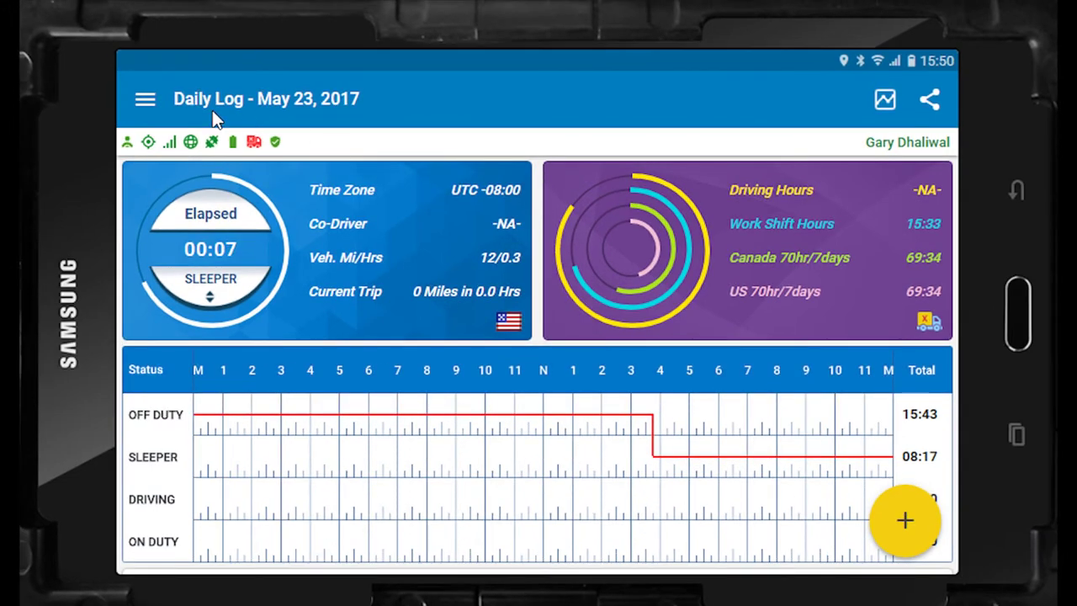
Open the navigation drawer over the May 23, 2017 daily log.
left_click(146, 101)
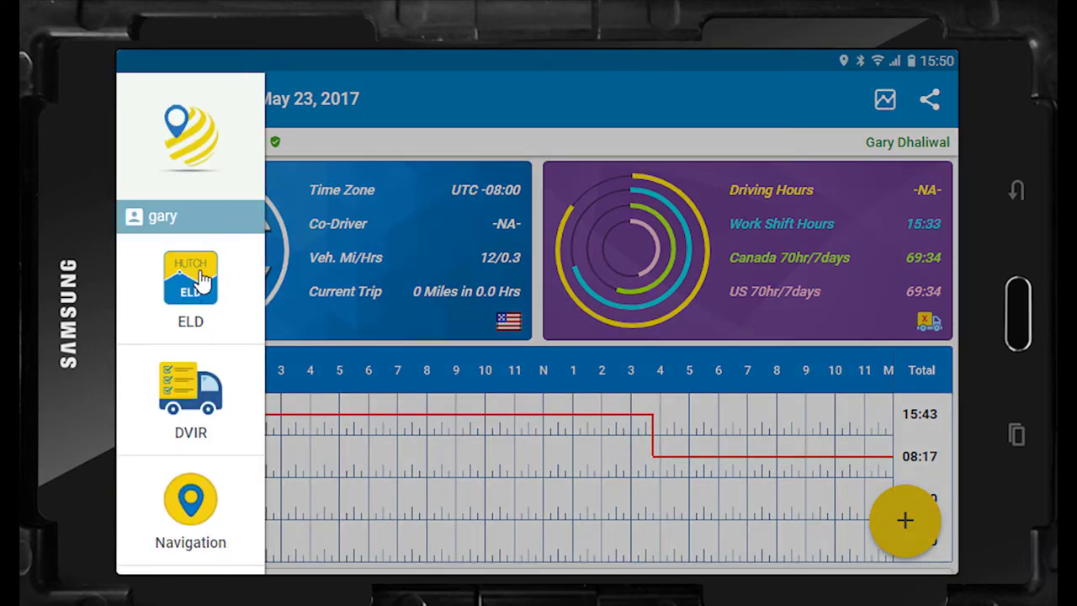
Go to the Elog home grid and scroll down to reveal Inspector Mode.
left_click(202, 281)
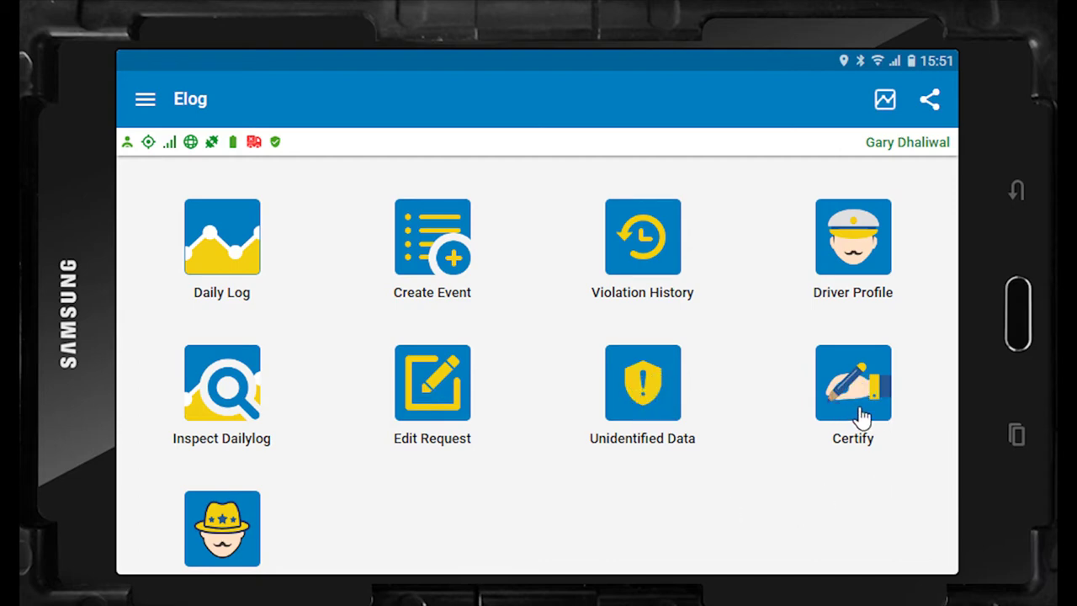
scroll(396, 525, "down", 2)
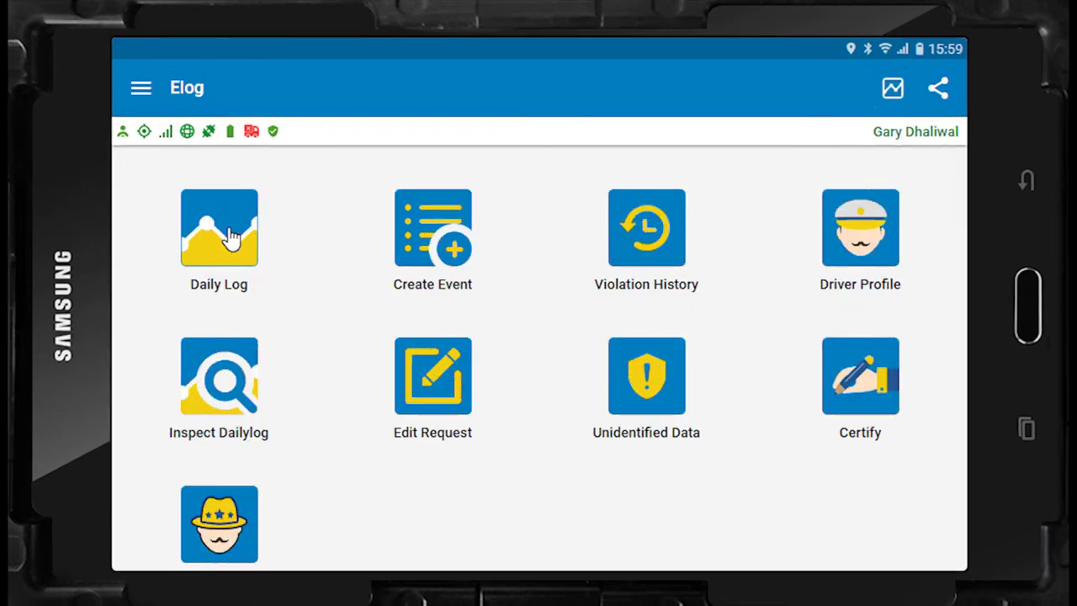
Open the May 23, 2017 daily log and bring up Select Duty Status from the SLEEPER label.
left_click(232, 238)
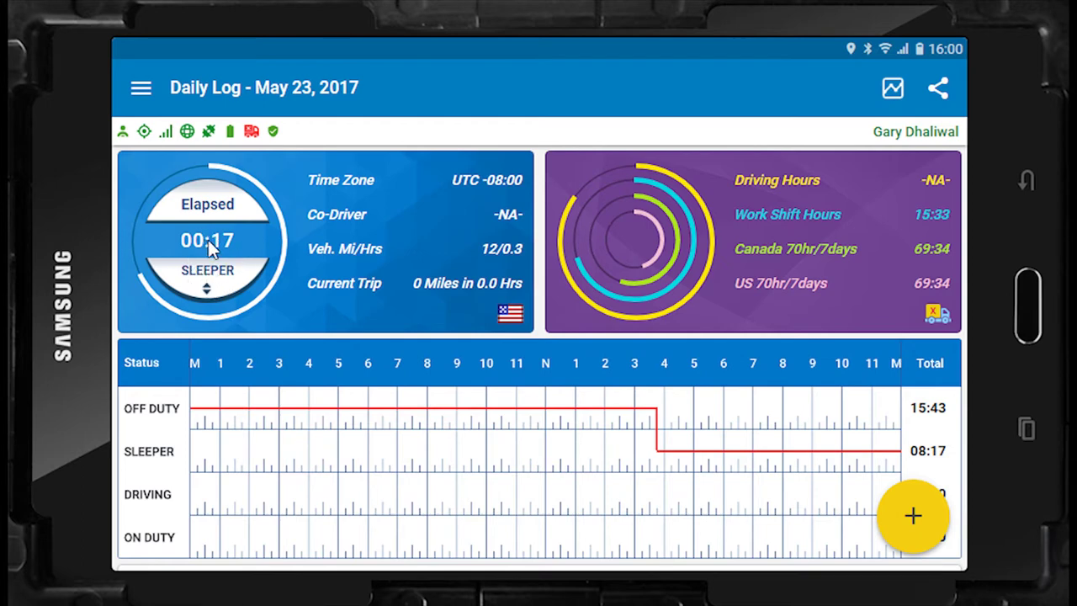
left_click(207, 277)
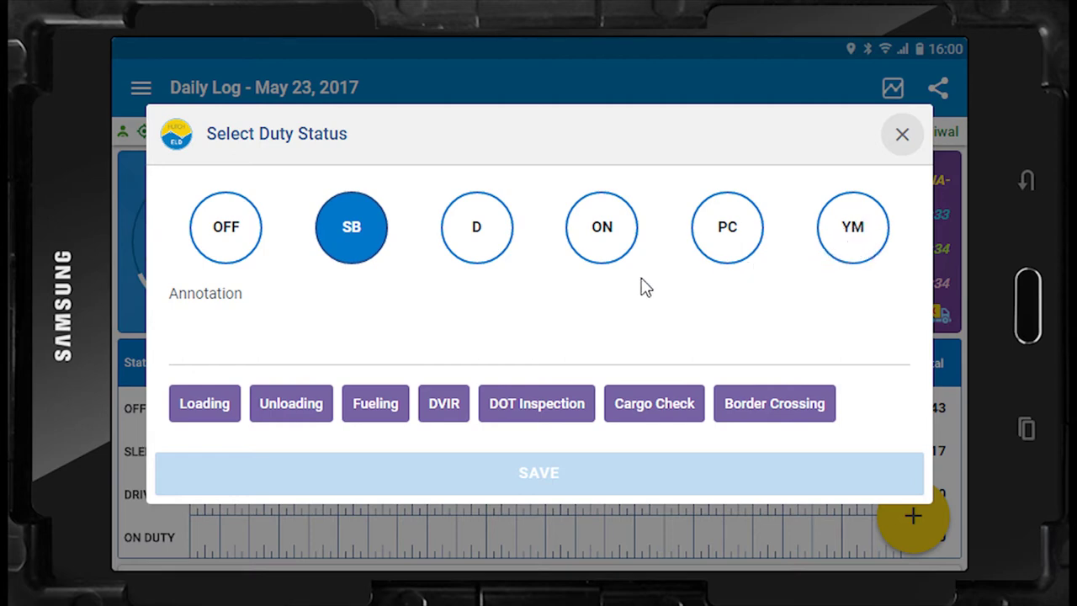
Change the duty status from sleeper to ON with the annotation DOT Inspection and save.
left_click(604, 231)
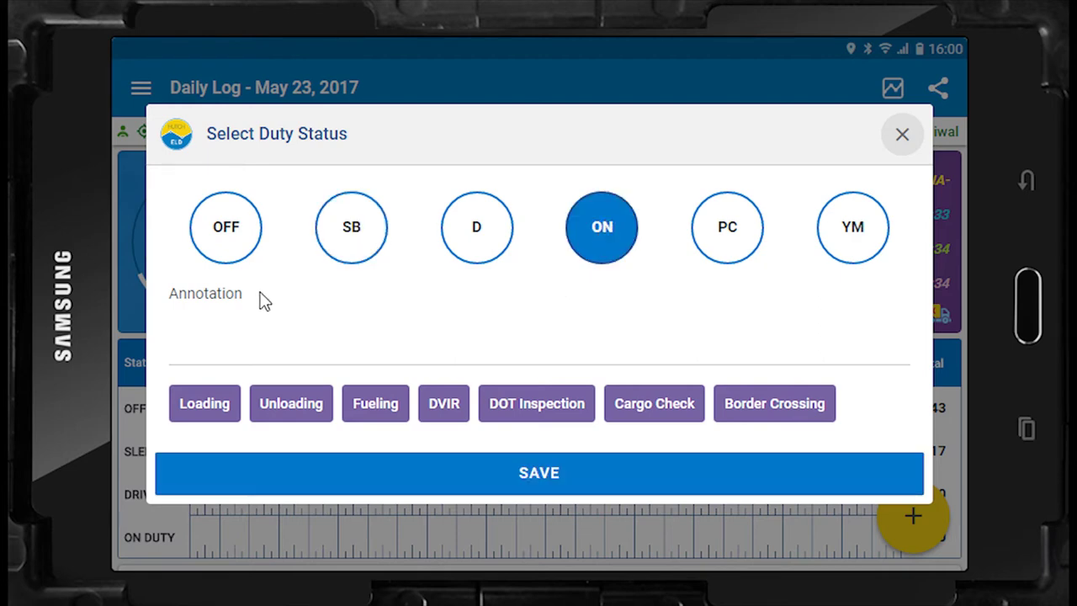
left_click(237, 330)
type("Enter here")
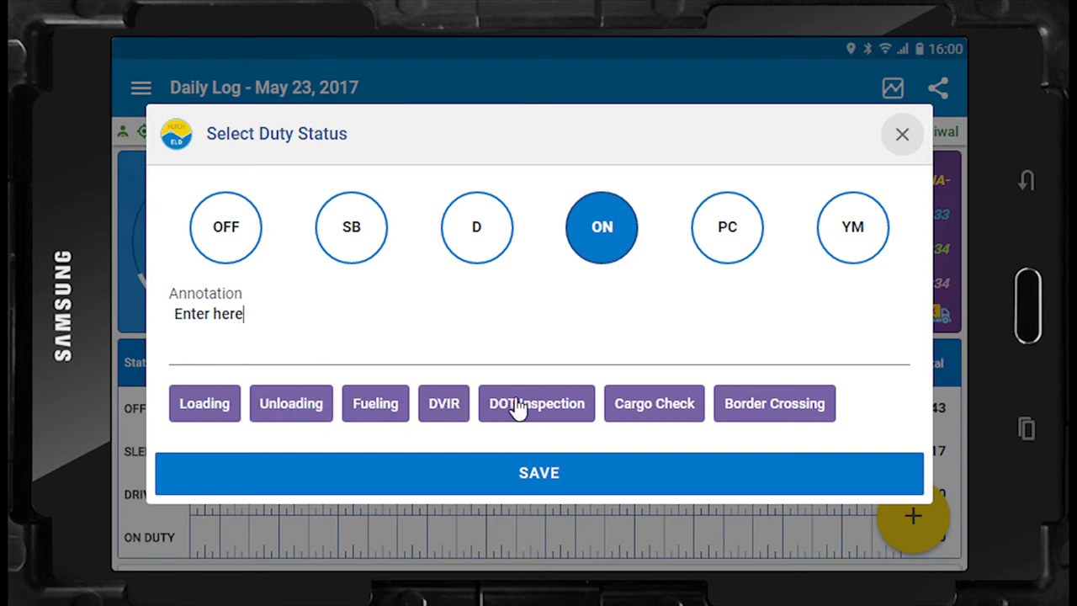
left_click(555, 408)
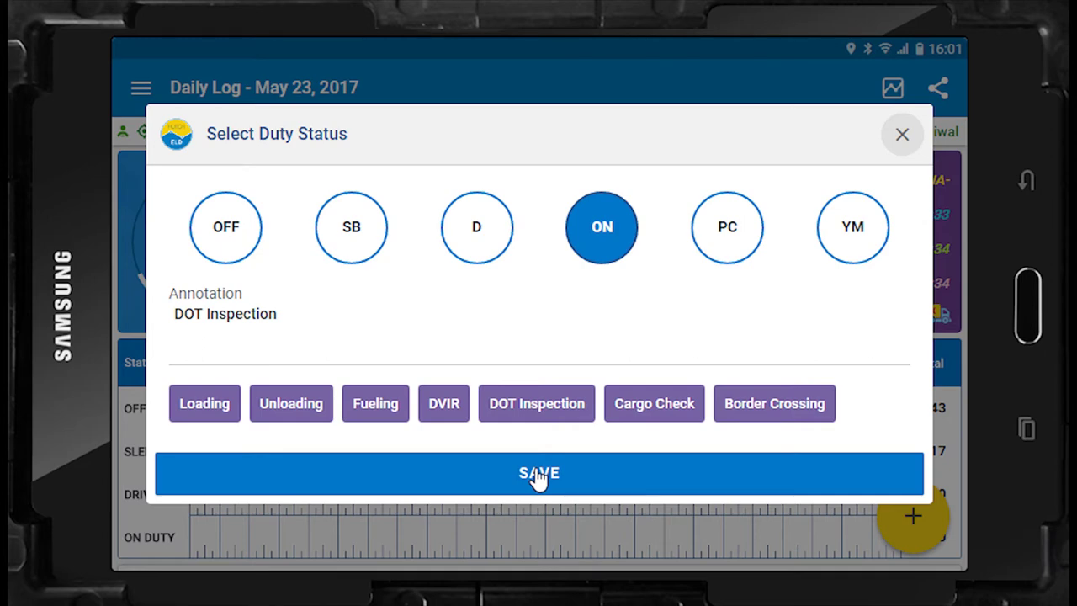
left_click(538, 474)
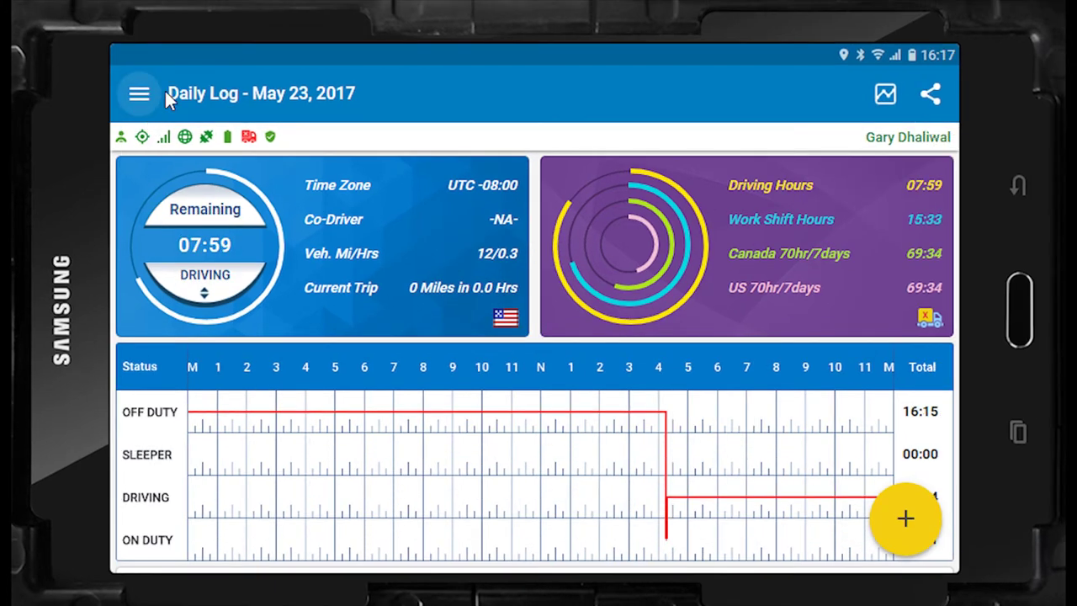
Start a new event via Create Event and set its event type to ON duty.
left_click(139, 94)
left_click(202, 278)
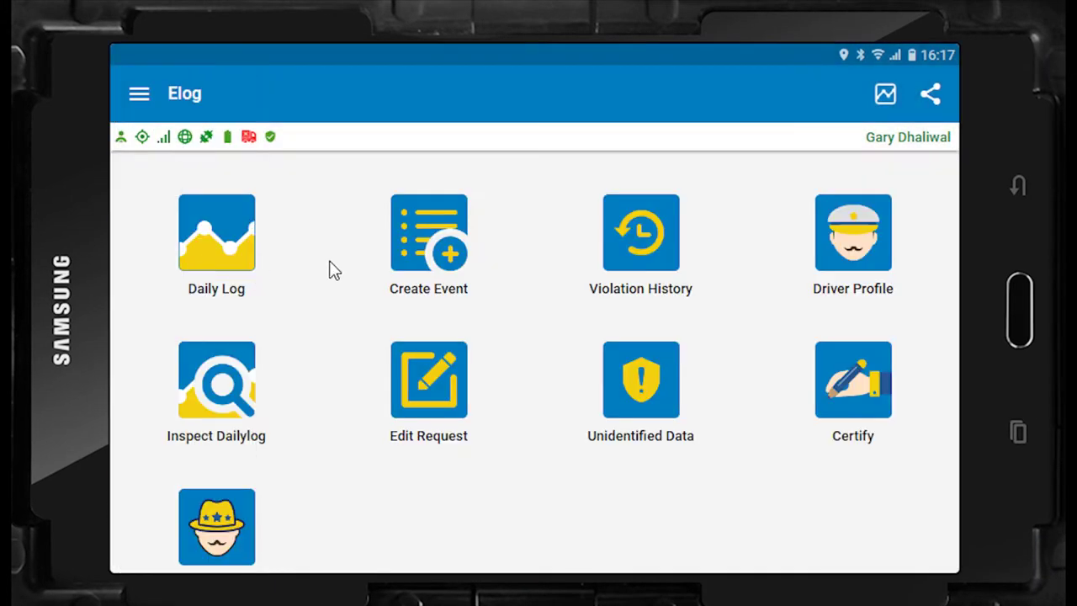
left_click(422, 244)
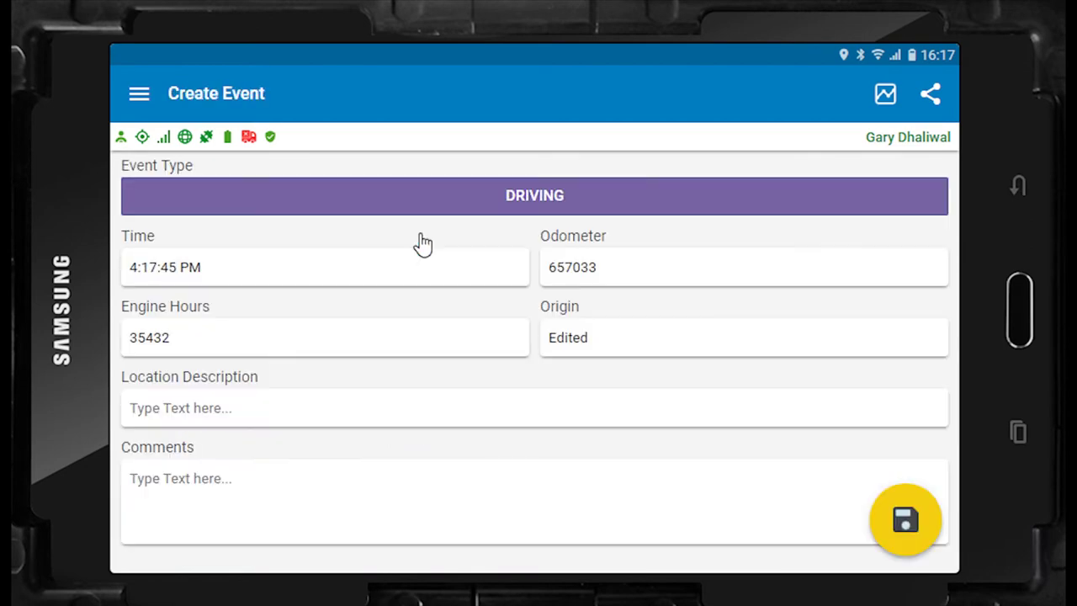
left_click(532, 199)
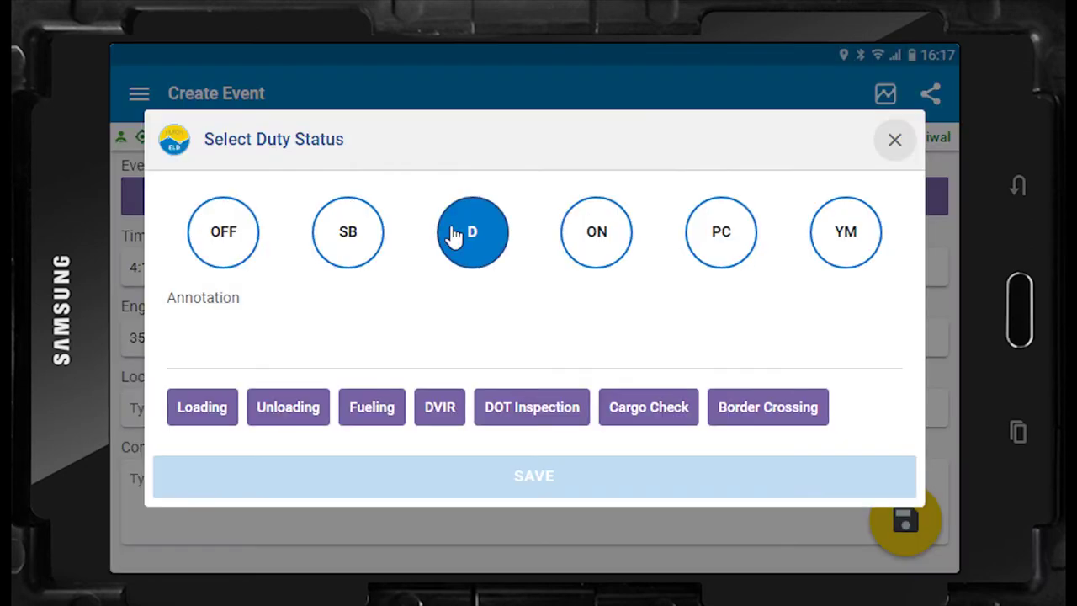
left_click(345, 246)
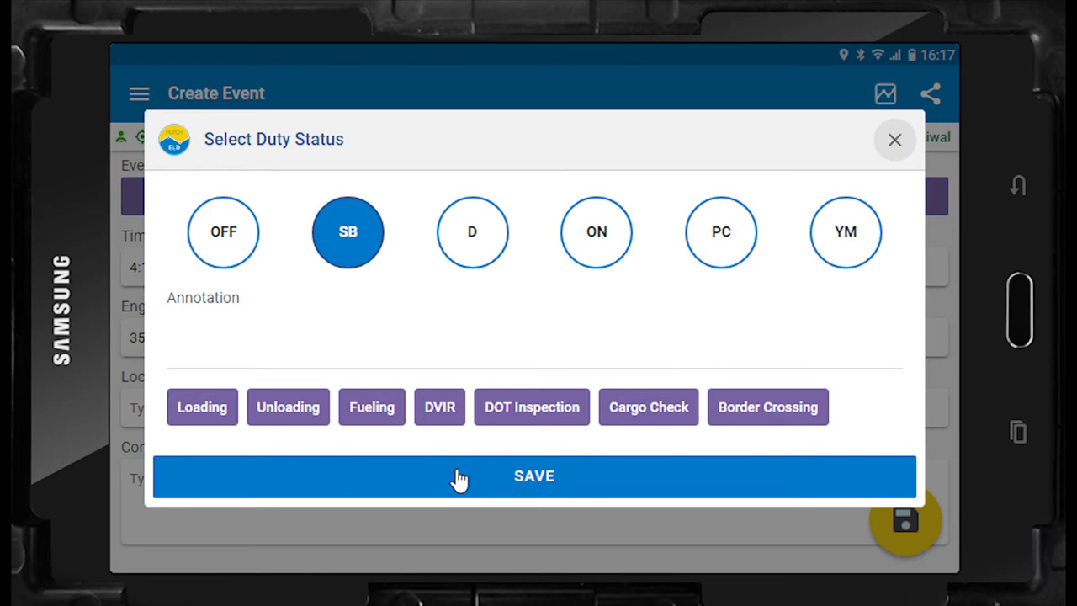
left_click(598, 243)
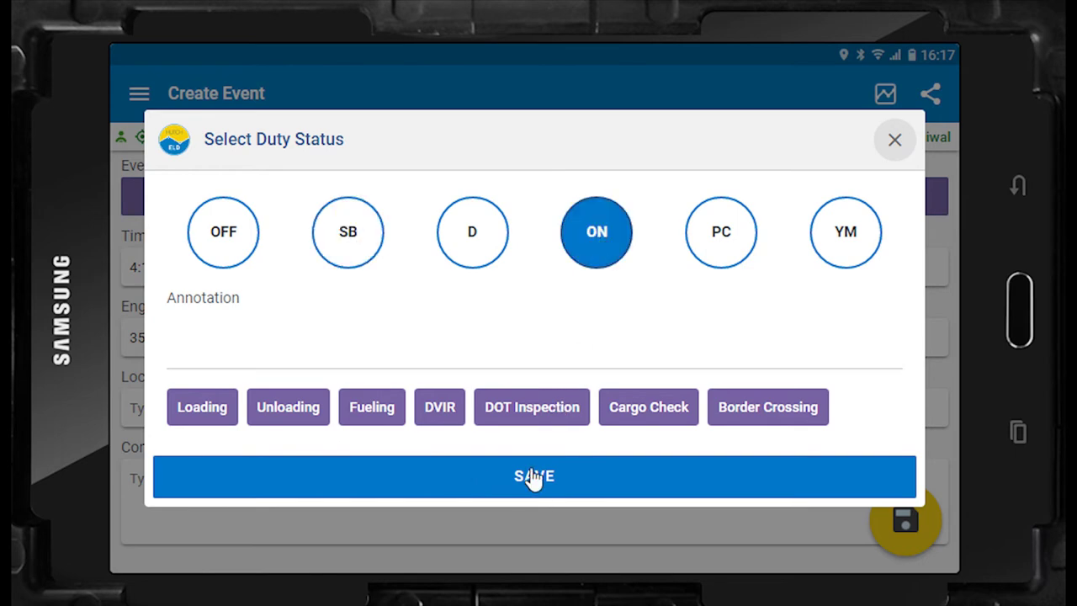
left_click(534, 476)
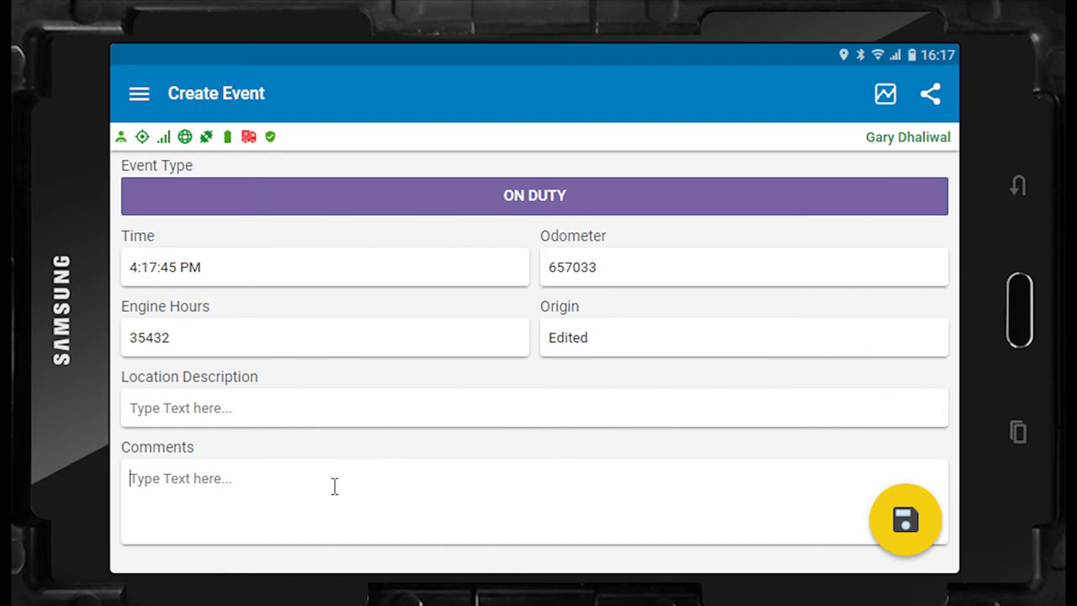
Enter the comment 'Comment here' for the new event.
type("C")
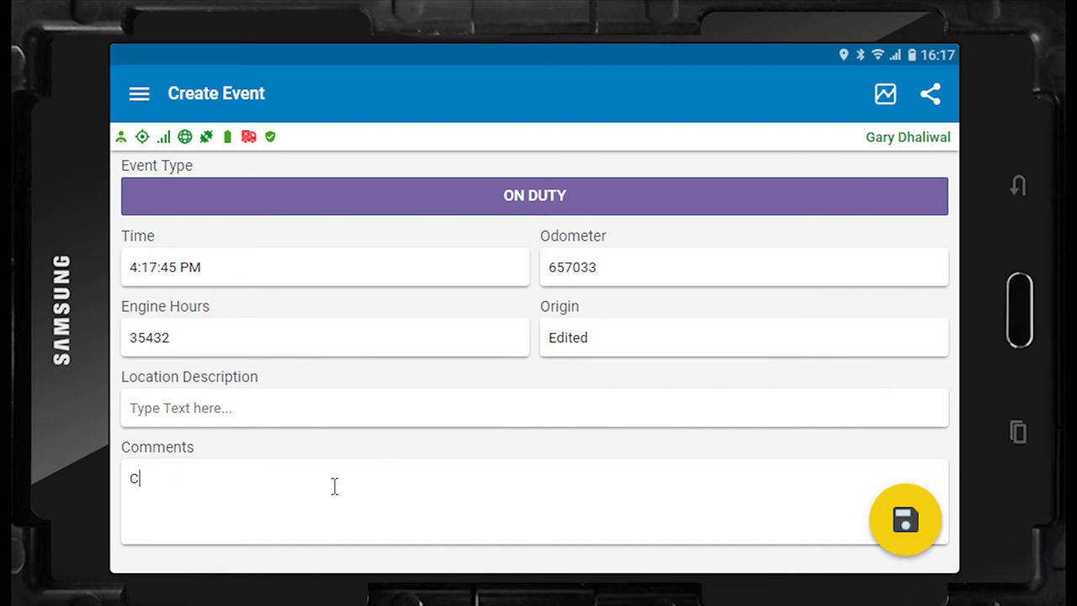
type("omment here")
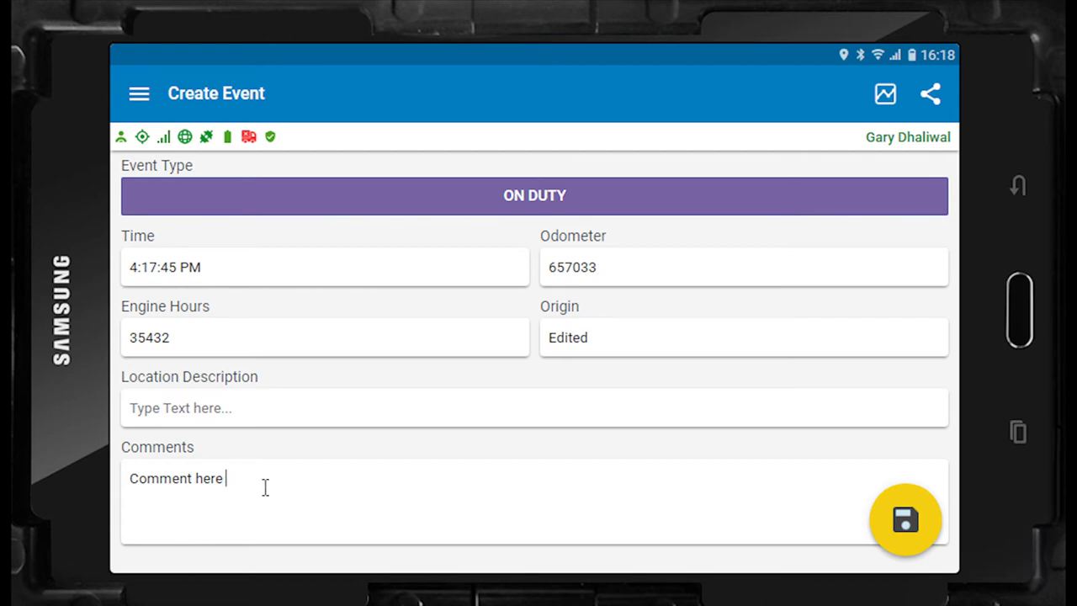
left_click_drag(244, 486, 105, 493)
left_click(296, 489)
Open the driver's Violation History from the Elog home screen.
left_click(862, 511)
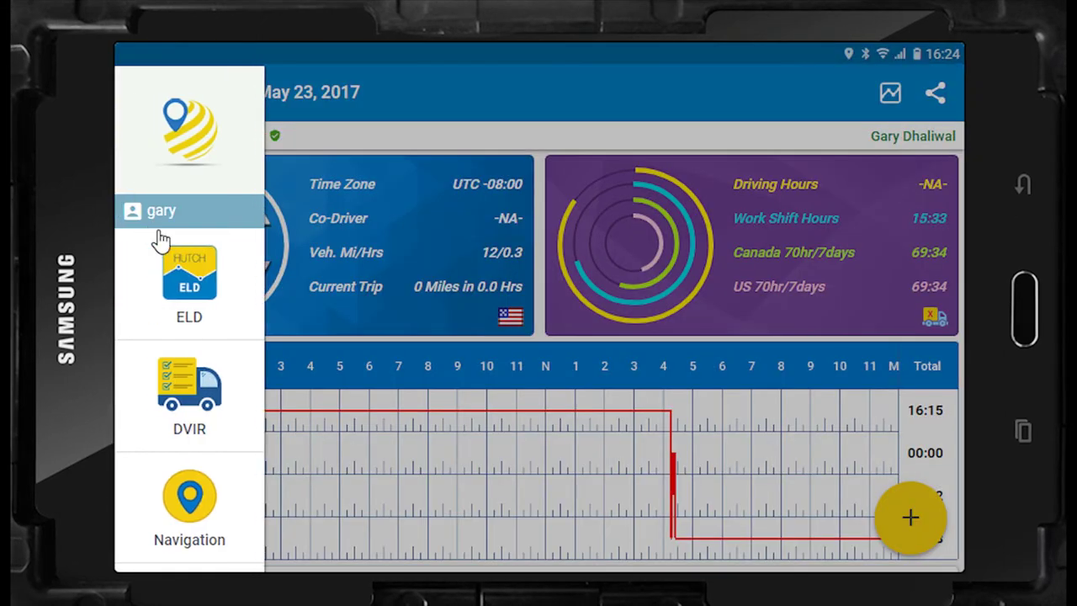
left_click(157, 241)
left_click(652, 243)
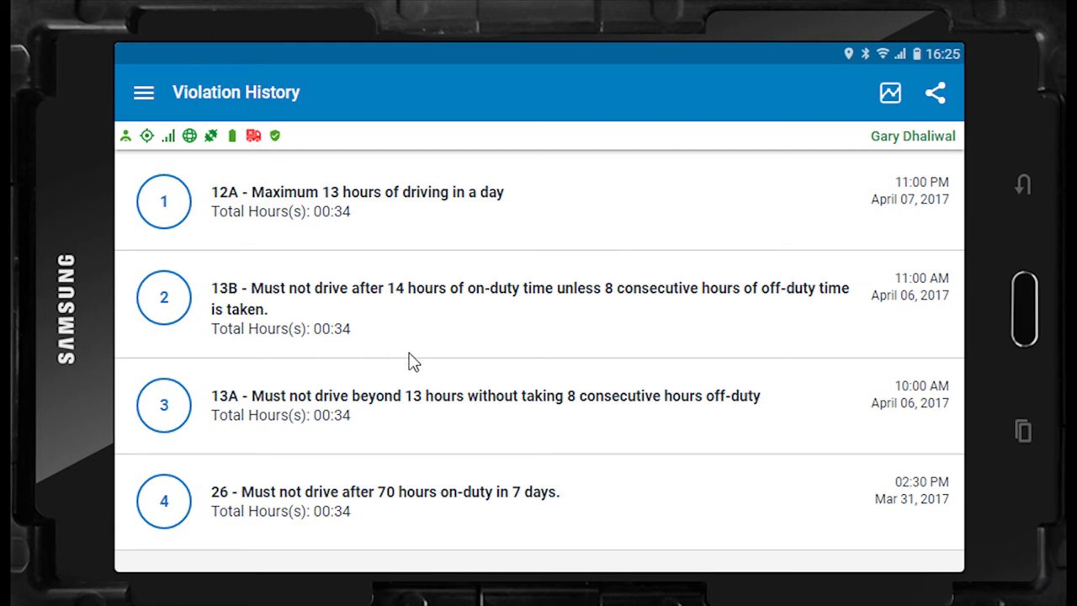
Open the Driver Profile and review the licence, contact and special category details.
left_click(144, 95)
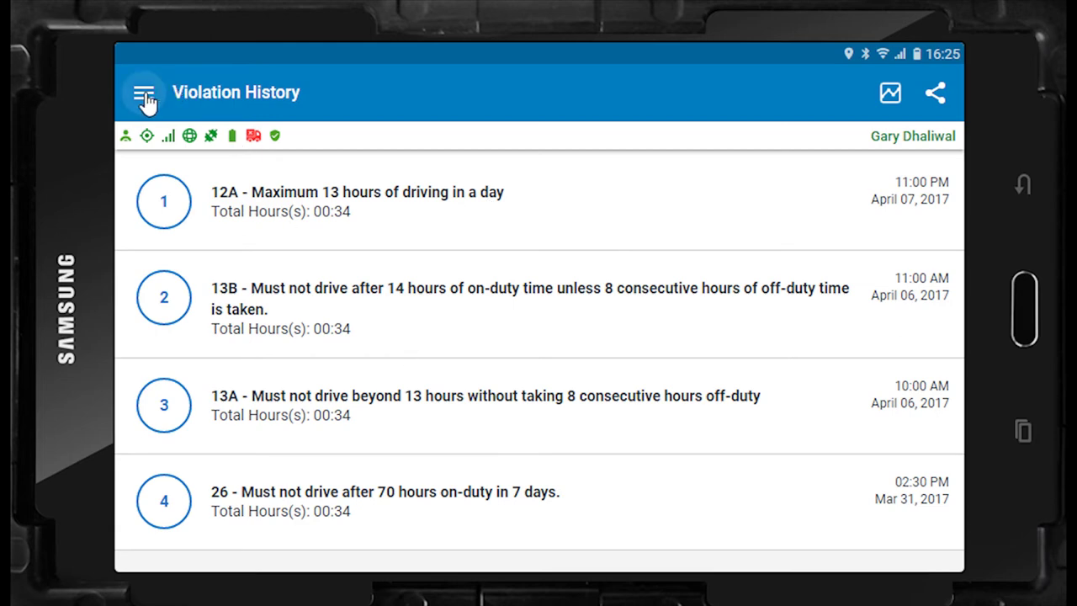
left_click(178, 259)
left_click(896, 261)
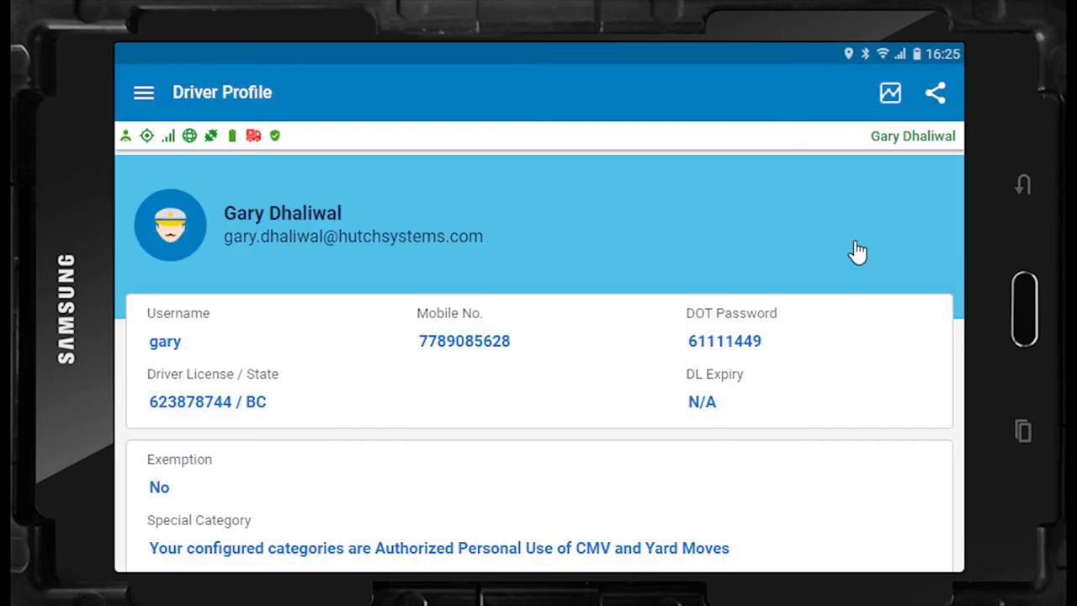
scroll(547, 378, "down", 1)
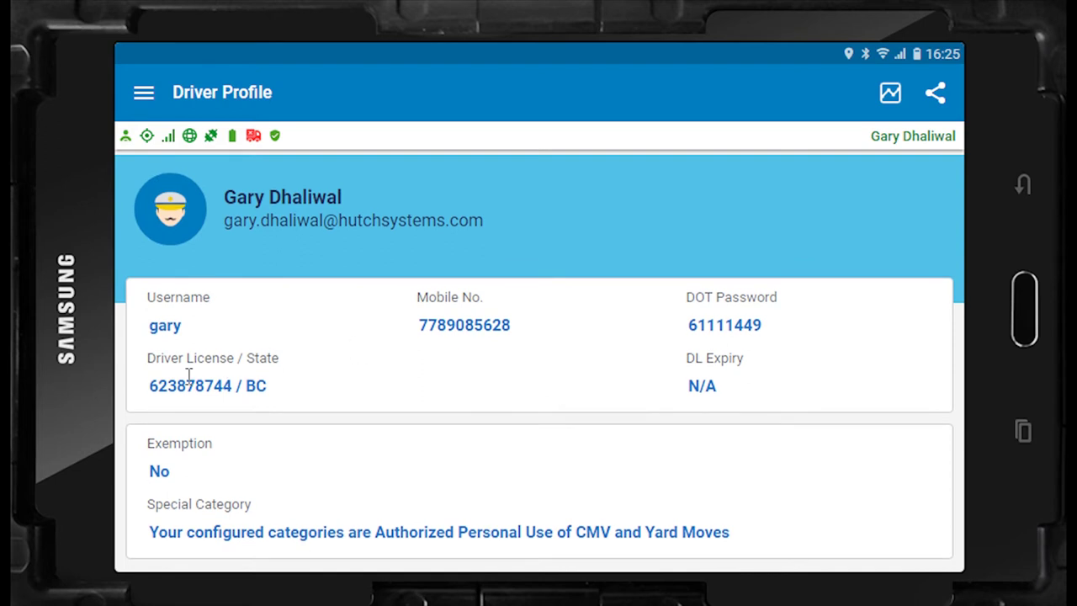
left_click_drag(264, 392, 168, 389)
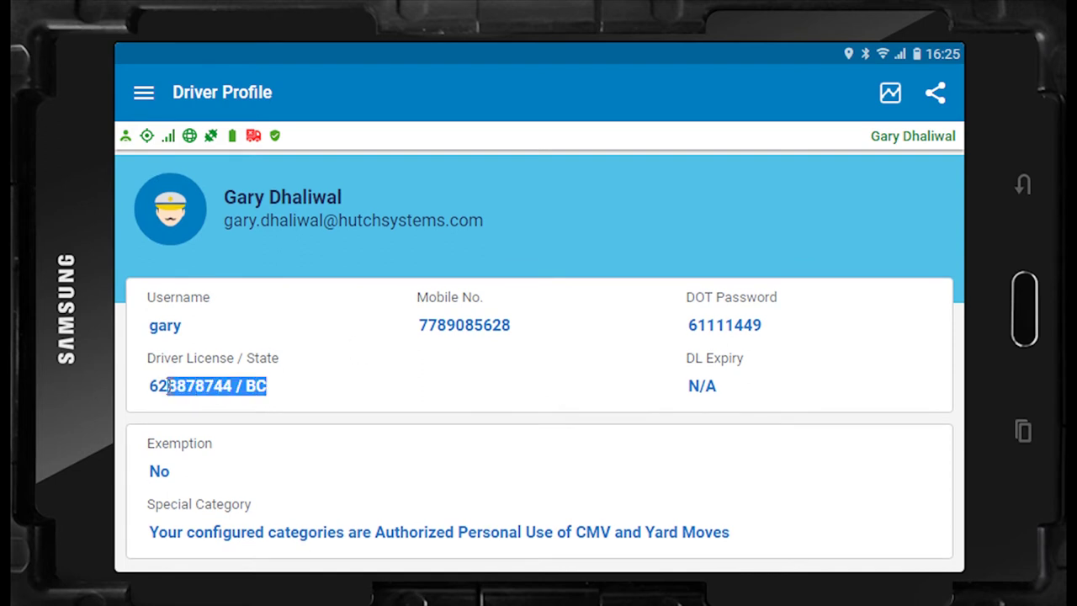
left_click_drag(501, 324, 423, 334)
left_click_drag(316, 538, 598, 531)
left_click(630, 470)
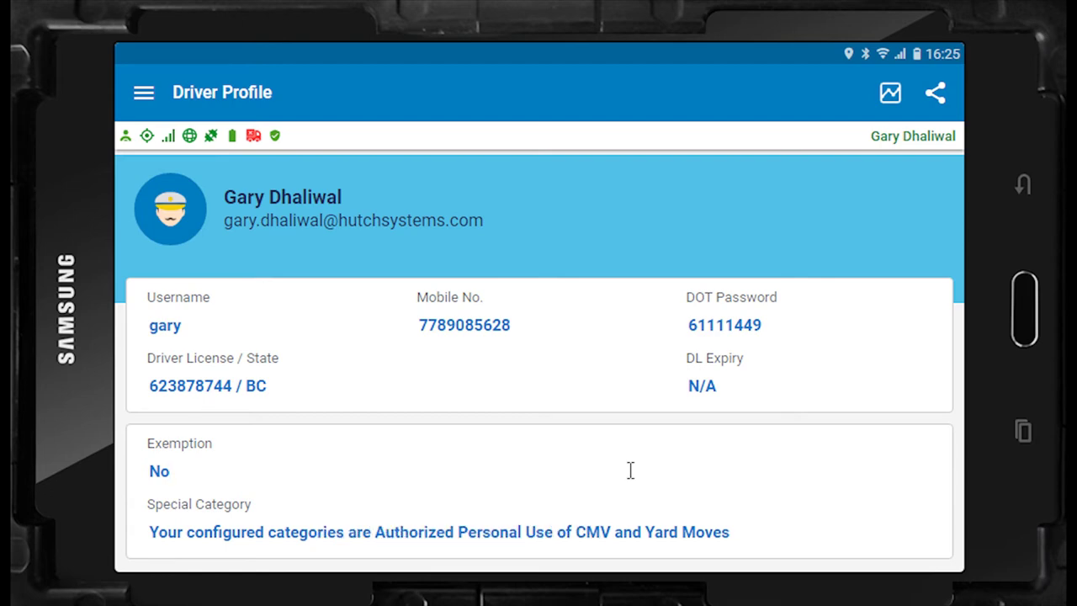
Open the Inspect Dailylog view of the Mar 11, 2017 log.
left_click(144, 93)
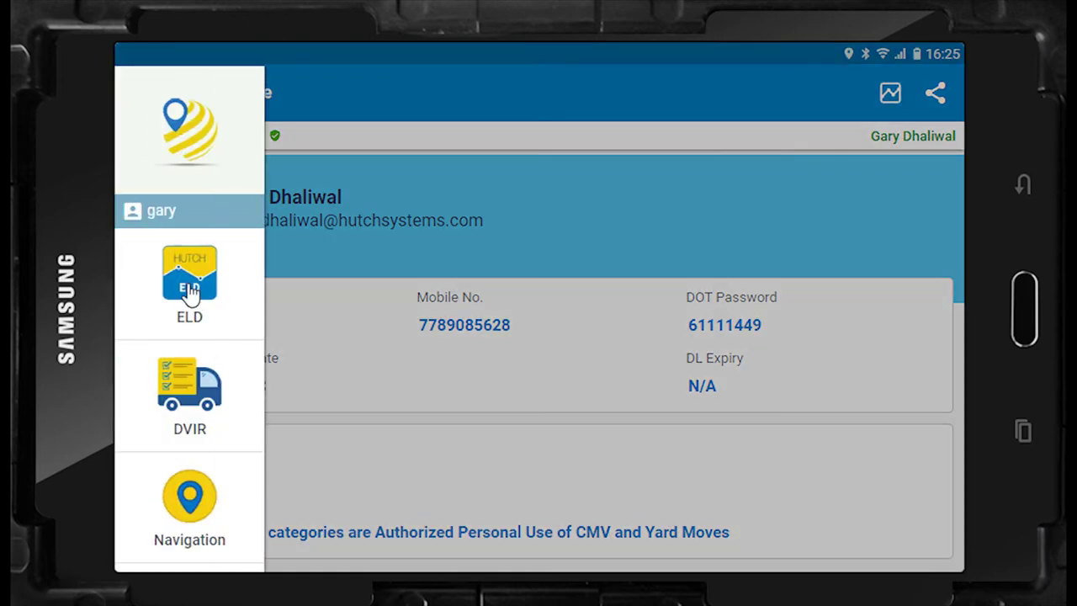
left_click(189, 290)
left_click(227, 387)
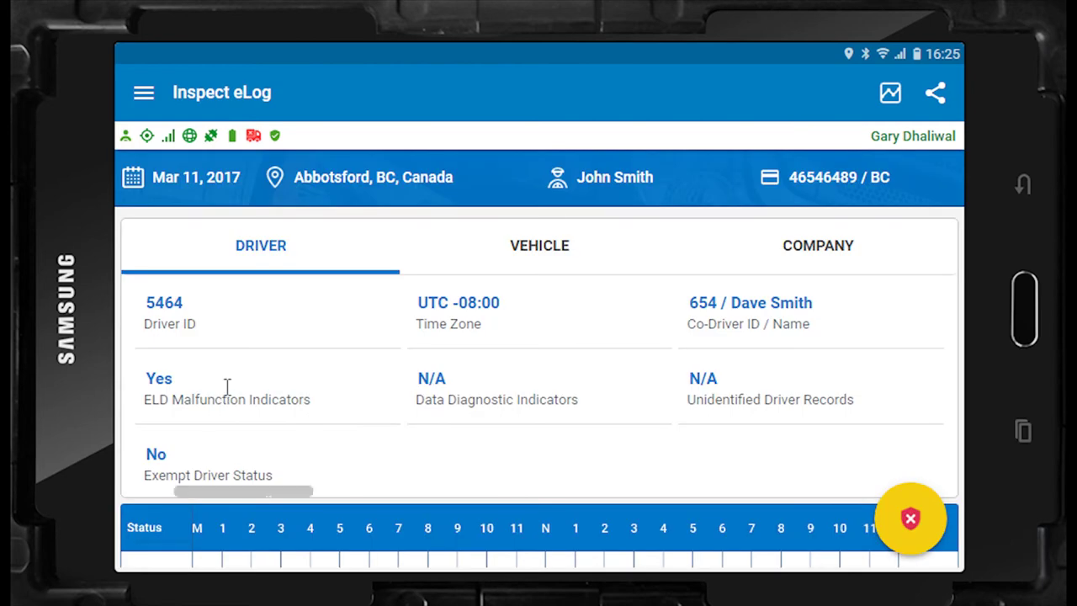
Find the 4:23:09 PM ON DUTY event in the list and open it in Edit Event.
scroll(363, 382, "down", 8)
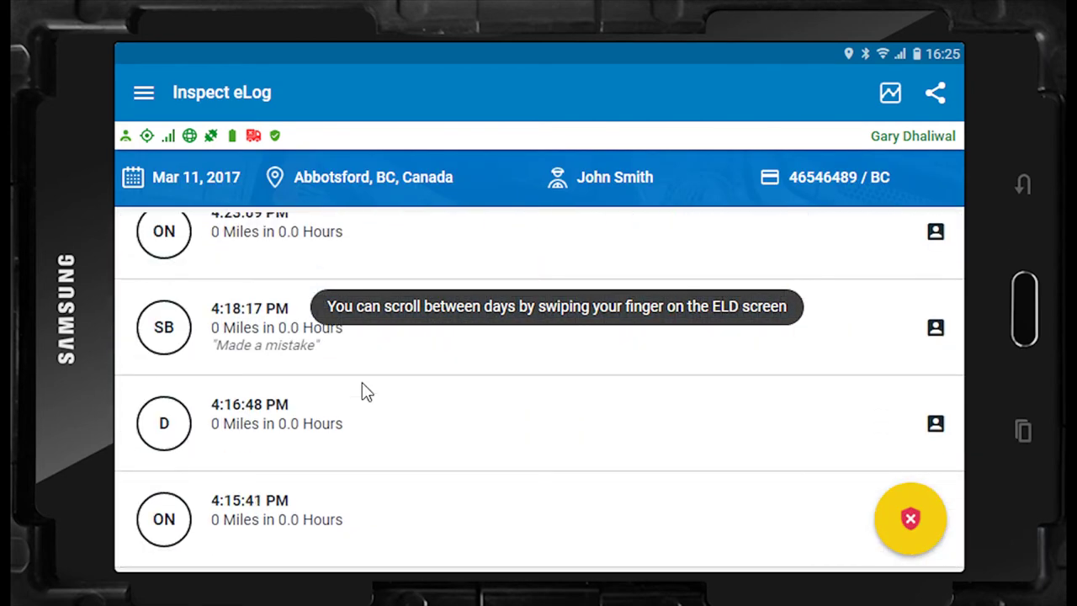
scroll(364, 387, "up", 8)
scroll(363, 383, "down", 8)
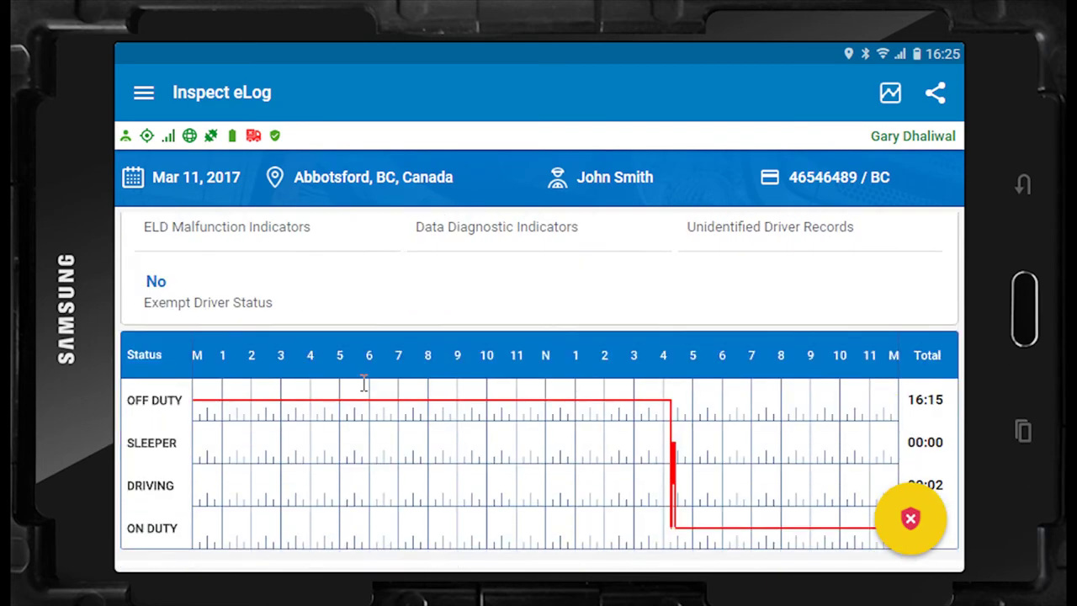
scroll(361, 384, "up", 8)
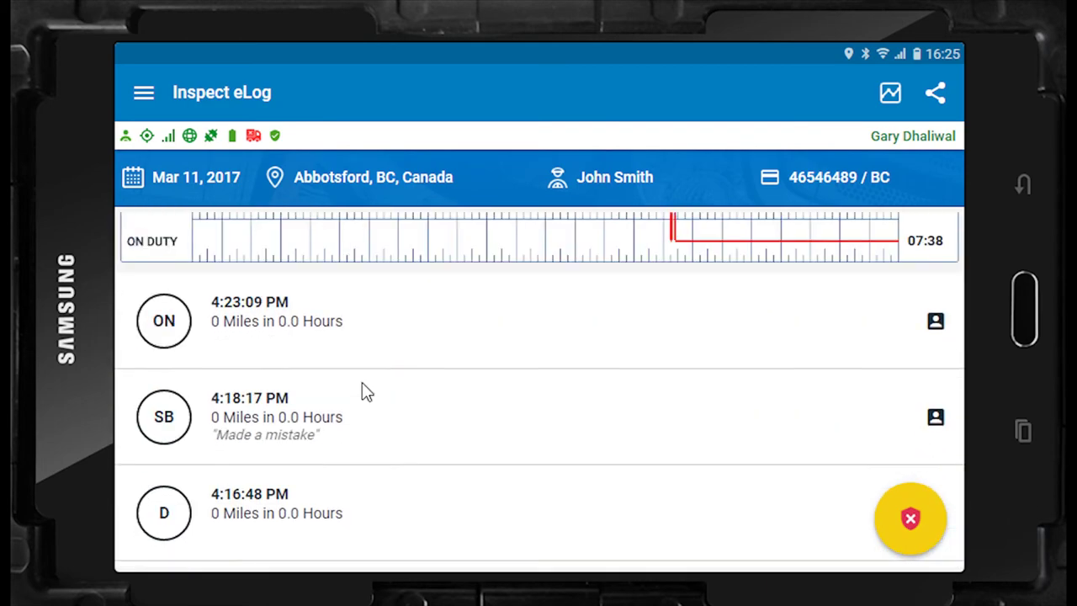
scroll(364, 382, "down", 8)
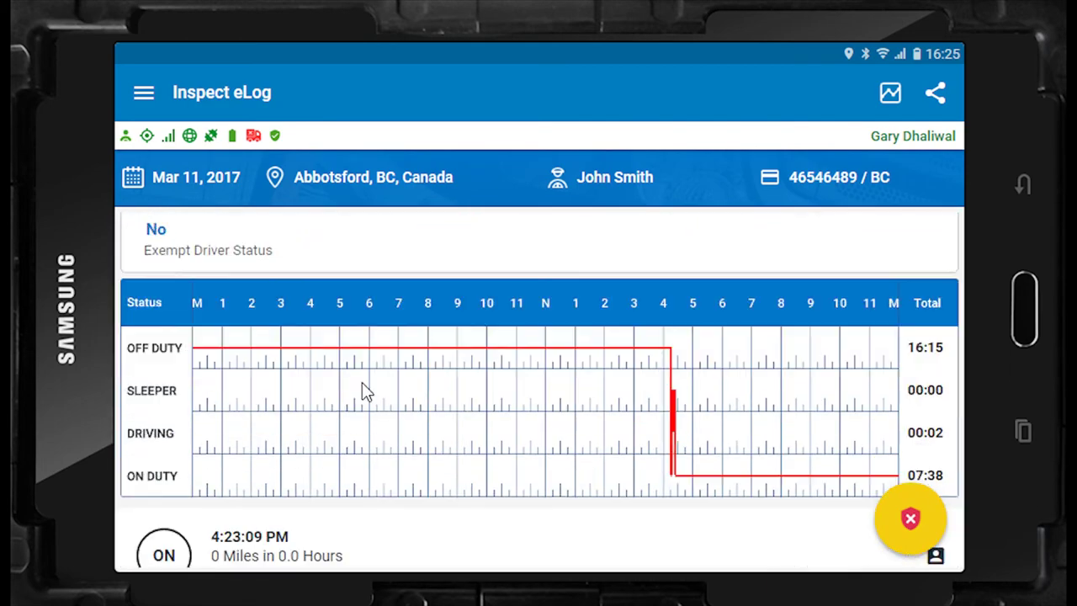
scroll(362, 383, "up", 8)
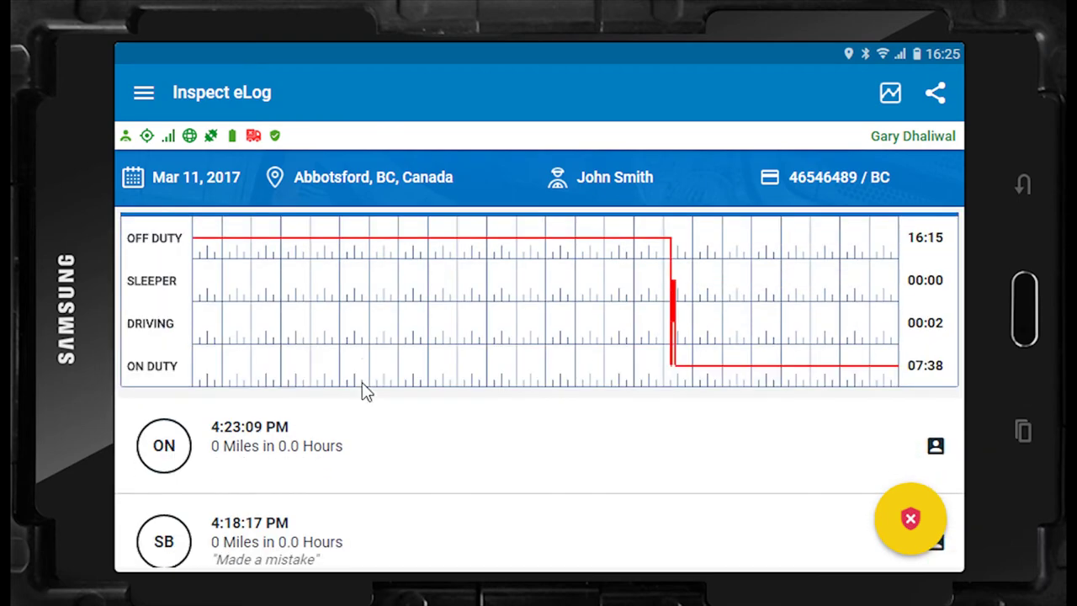
scroll(361, 383, "down", 2)
scroll(362, 384, "down", 3)
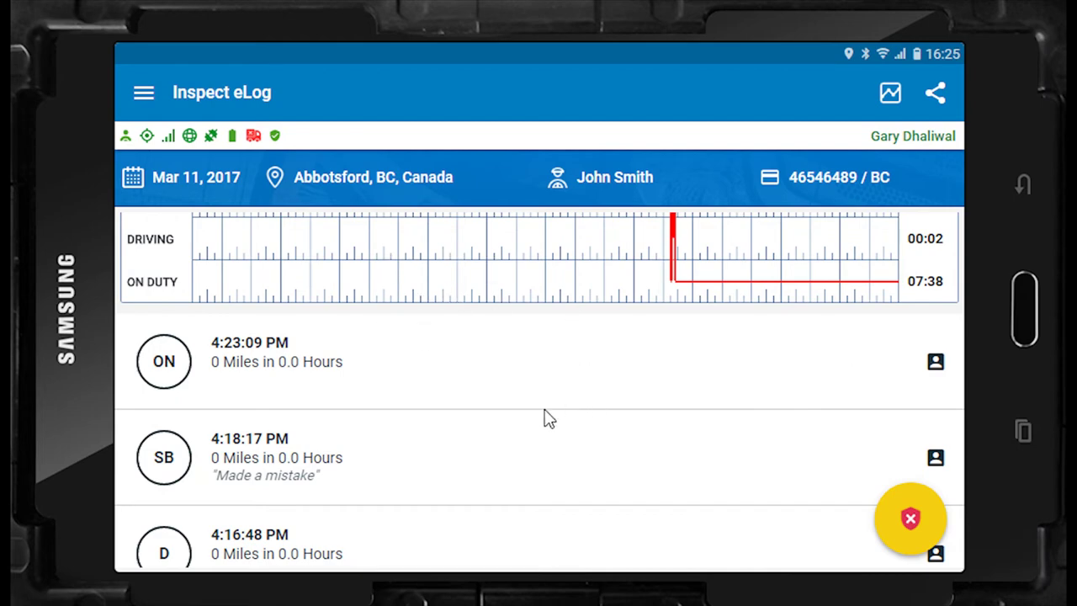
left_click(364, 374)
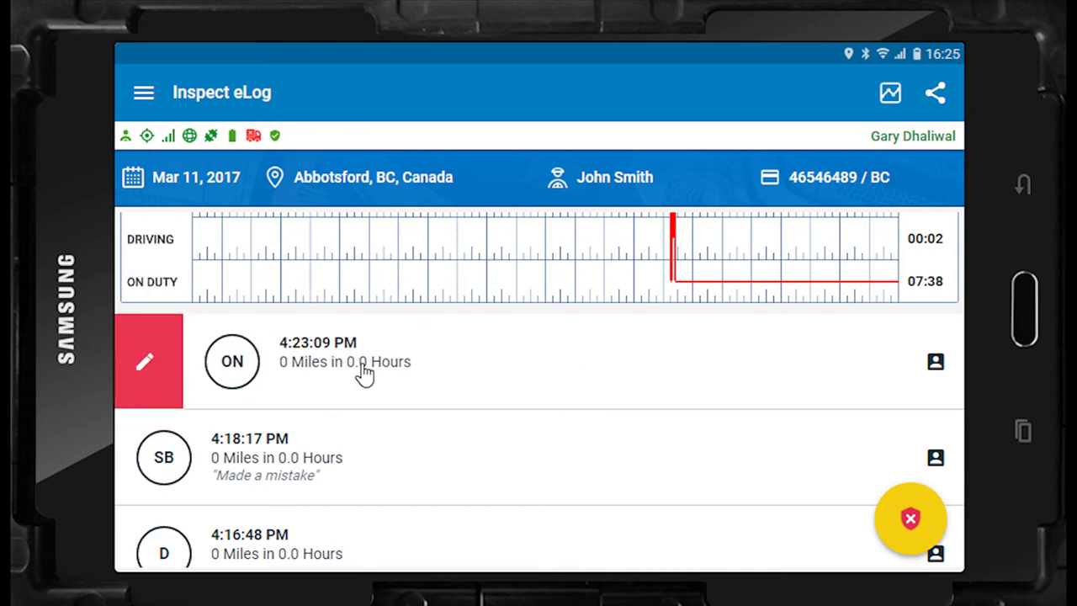
left_click(147, 370)
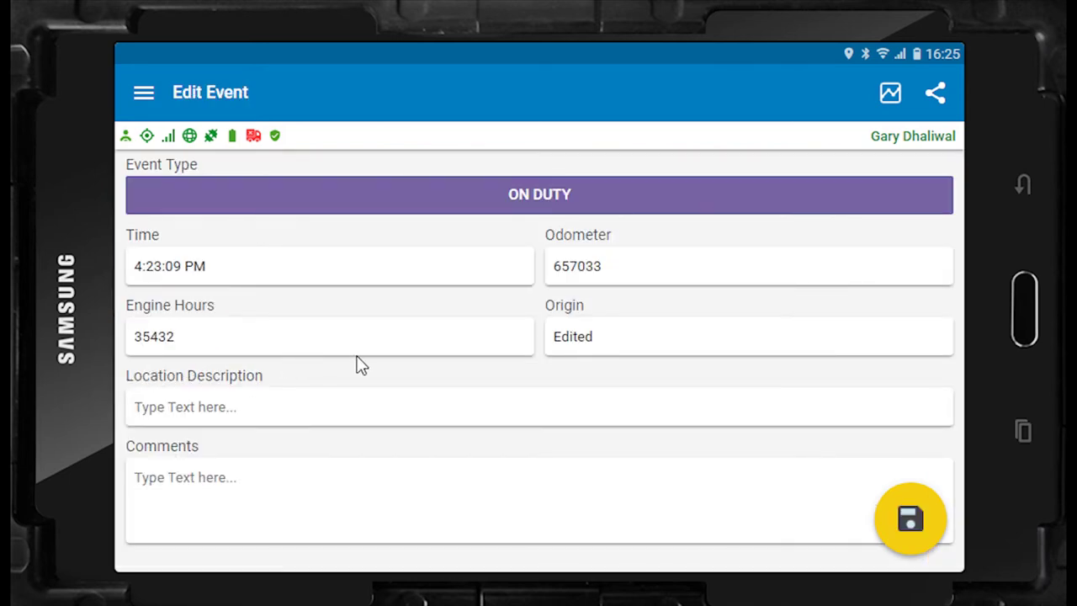
Change the event type from ON DUTY to OFF DUTY.
left_click(543, 196)
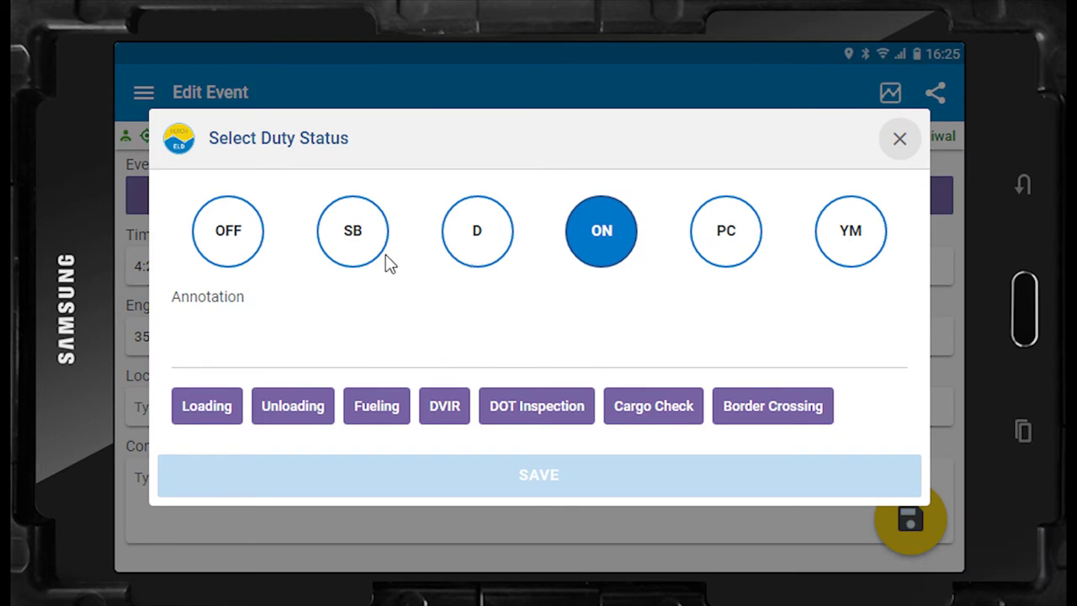
left_click(227, 244)
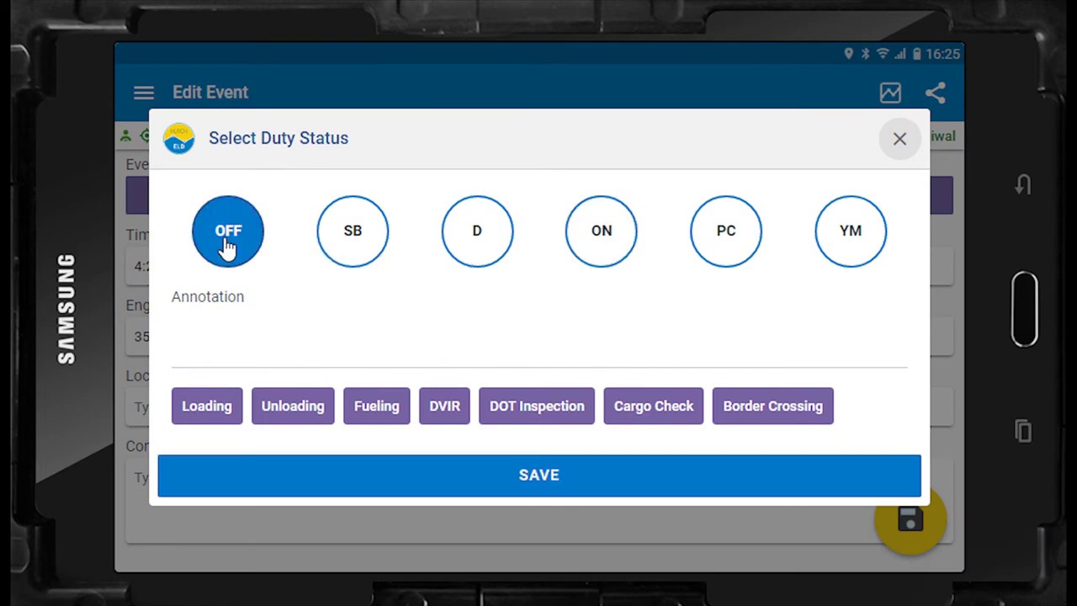
left_click(539, 475)
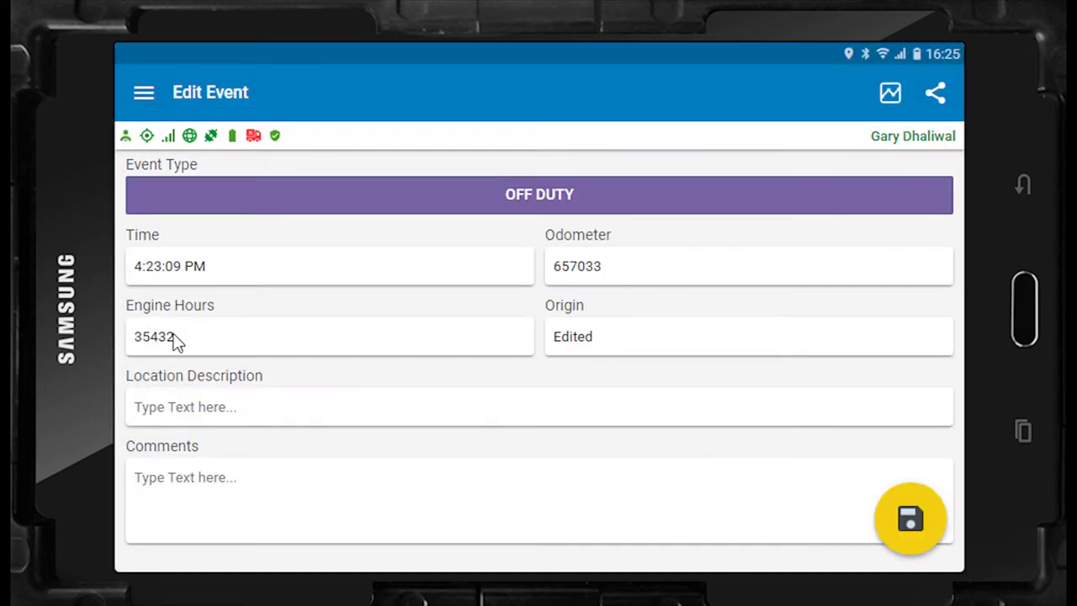
Add the comment 'Made a mistake' and save the edited event.
left_click(241, 482)
type("Ma")
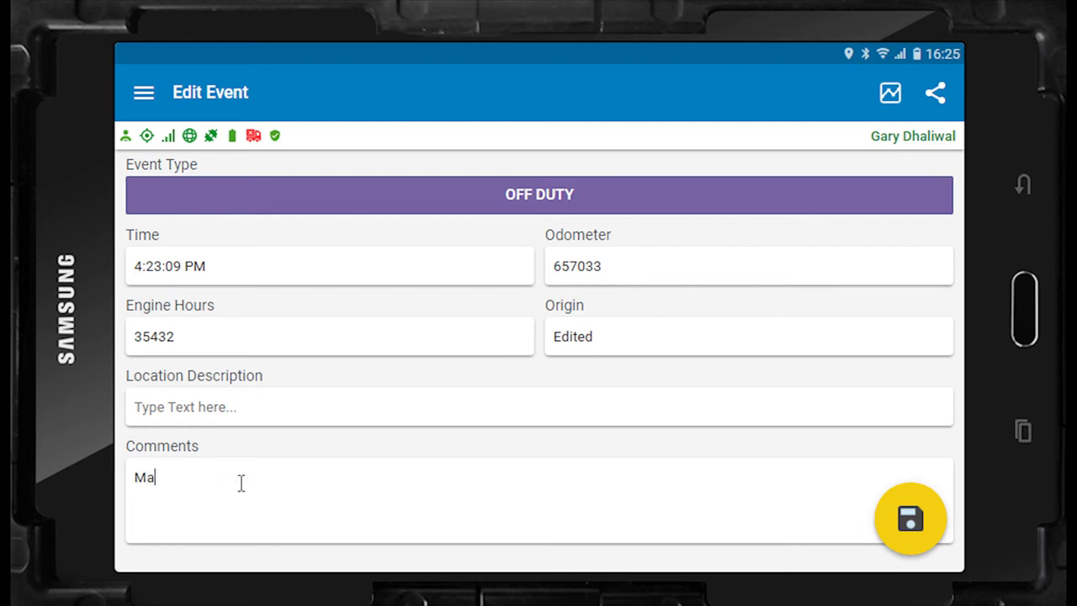
type("de a mistake")
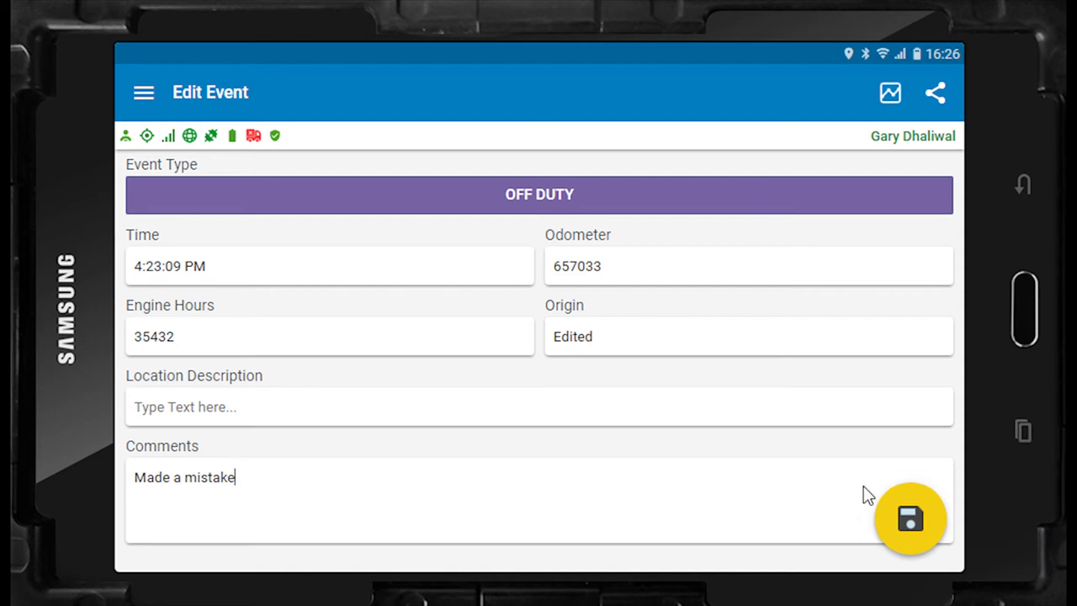
left_click_drag(271, 477, 113, 481)
left_click(242, 484)
left_click(911, 525)
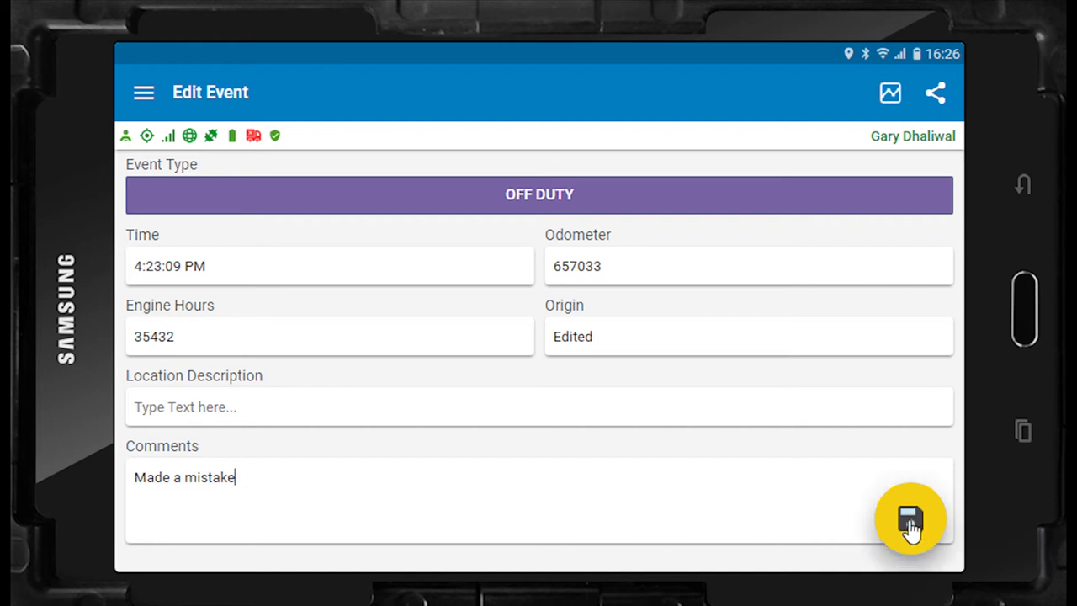
left_click(911, 523)
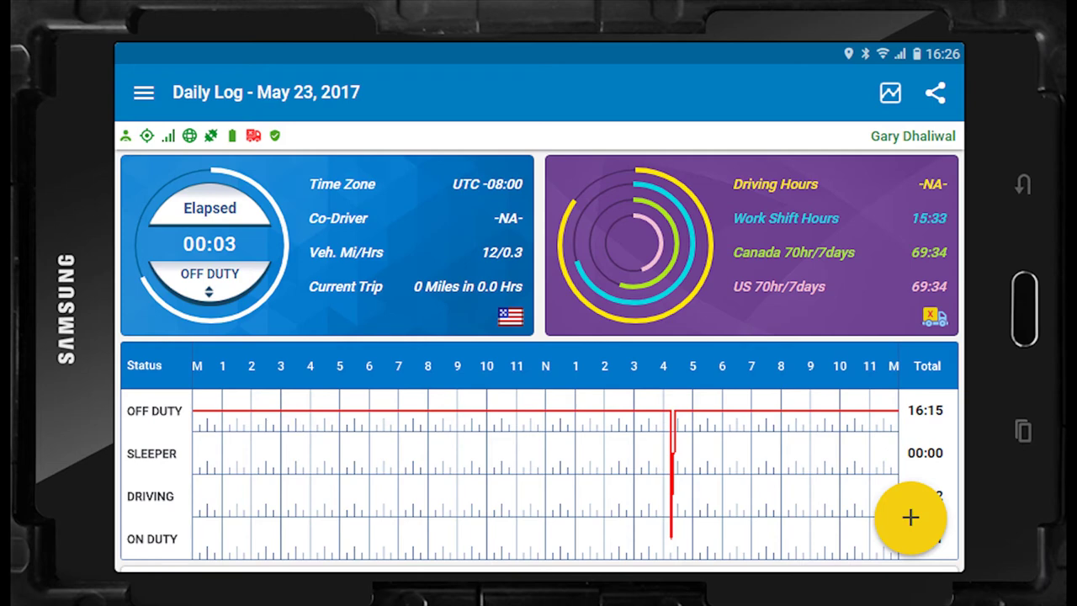
Review the corrected Mar 11, 2017 log in Inspect Dailylog and certify it as true and correct.
left_click(192, 273)
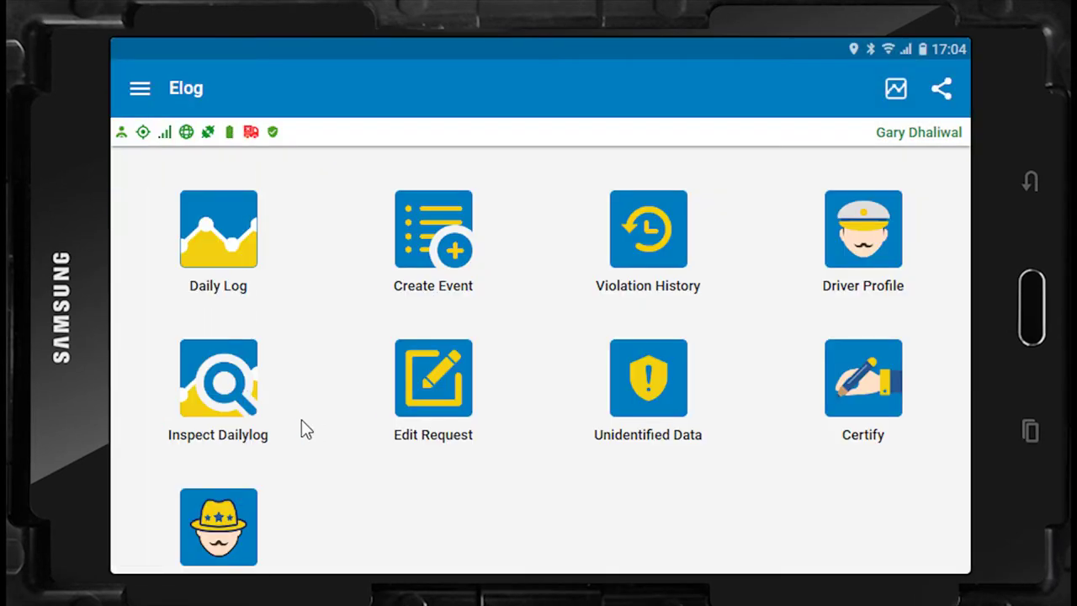
left_click(210, 391)
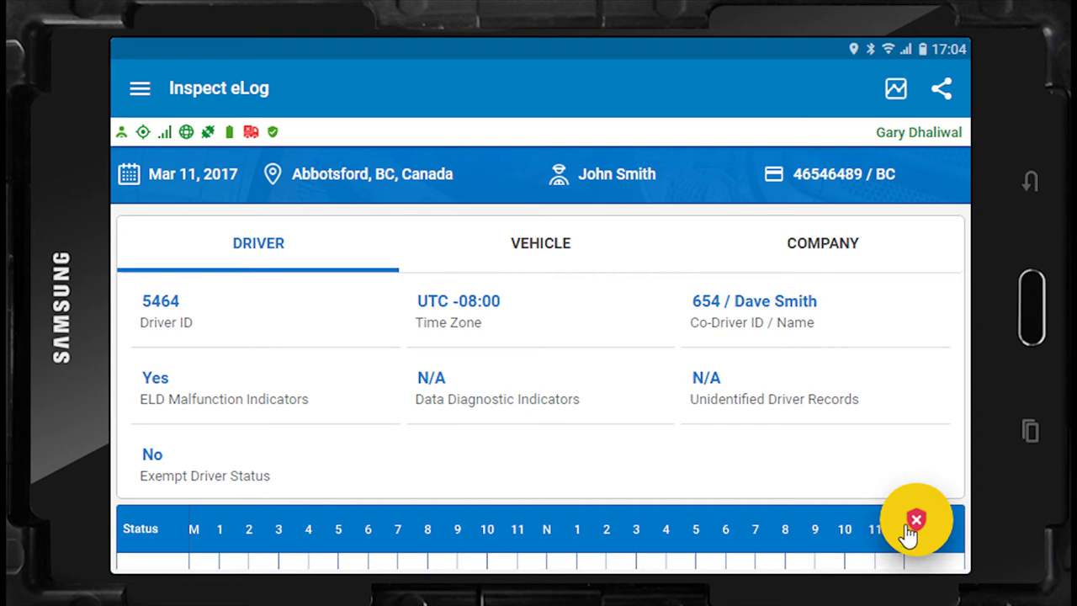
scroll(764, 502, "down", 5)
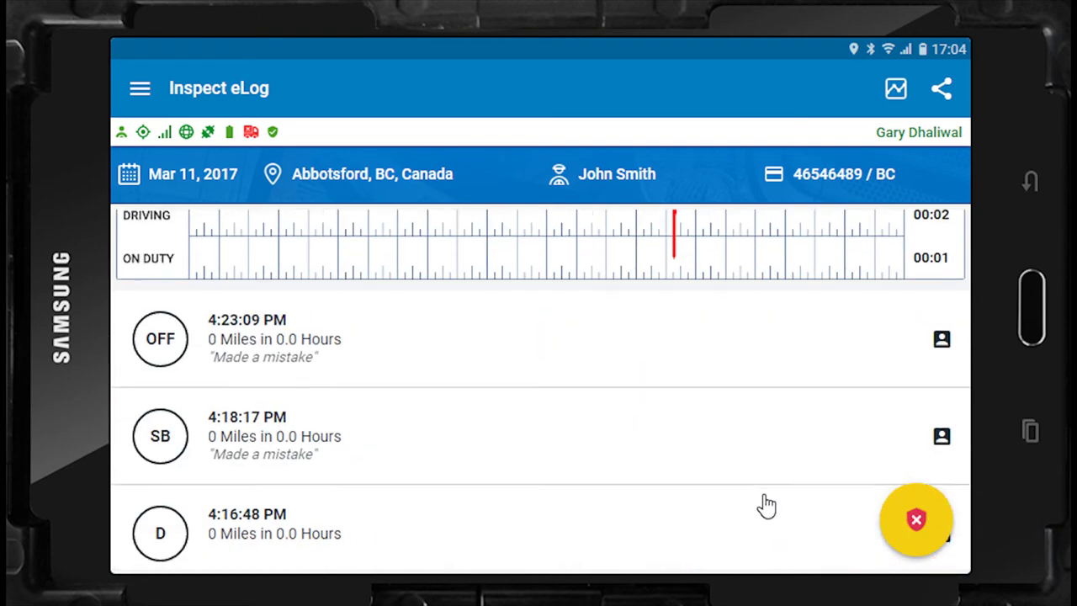
scroll(799, 496, "down", 2)
scroll(473, 264, "up", 5)
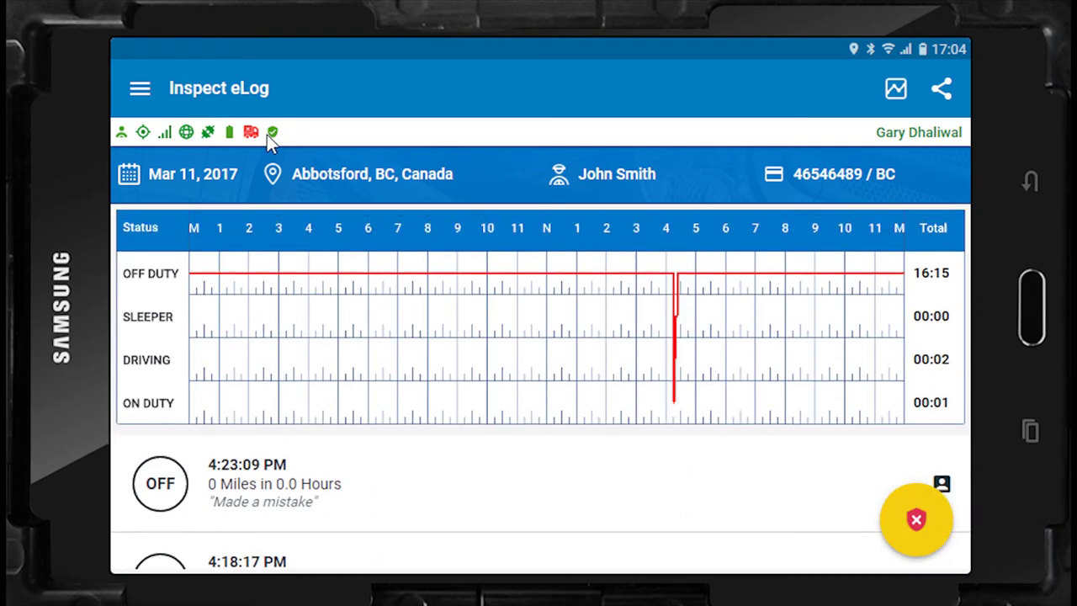
left_click(917, 521)
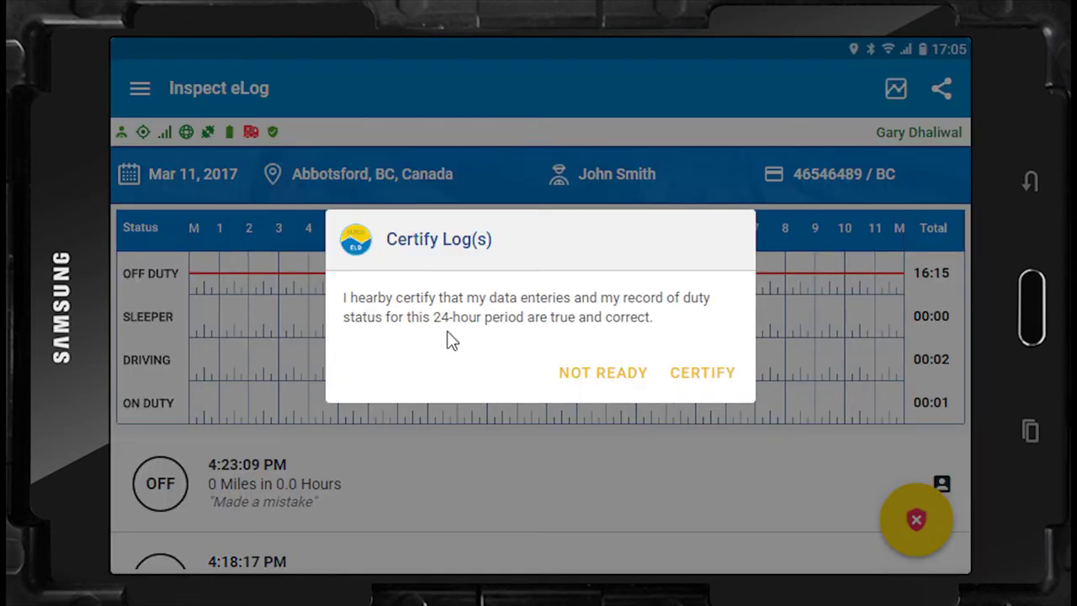
left_click(703, 376)
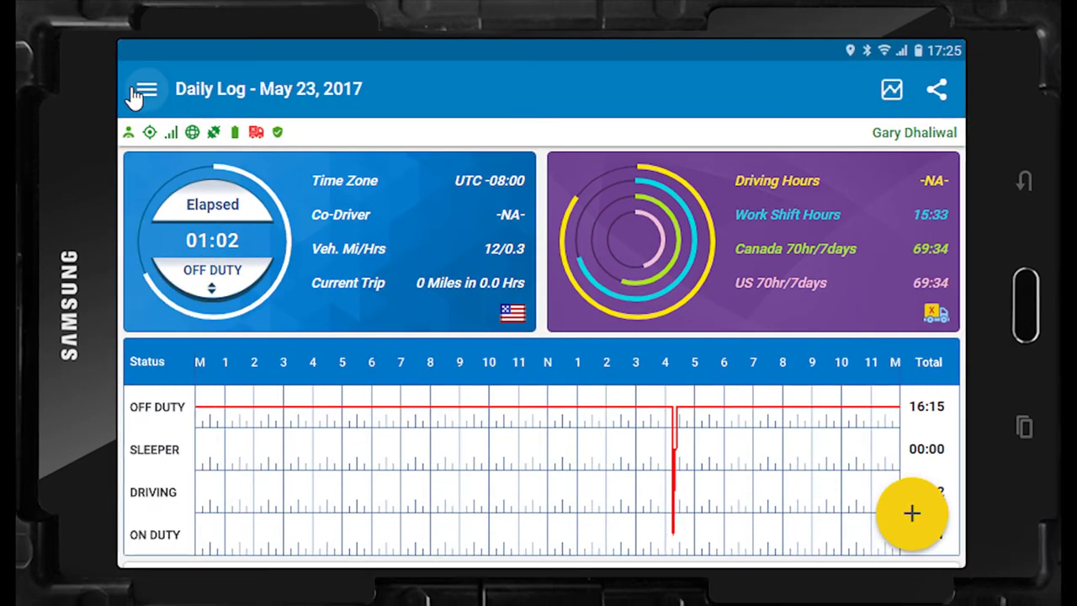
Open the list of pending edit requests from the ELD home screen.
left_click(145, 92)
left_click(252, 307)
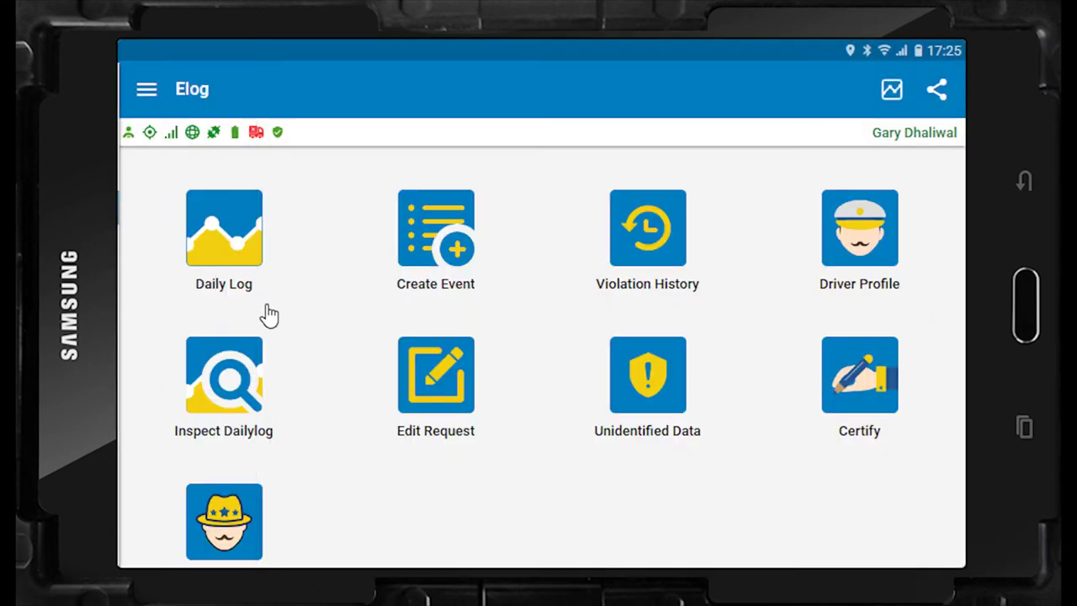
left_click(438, 387)
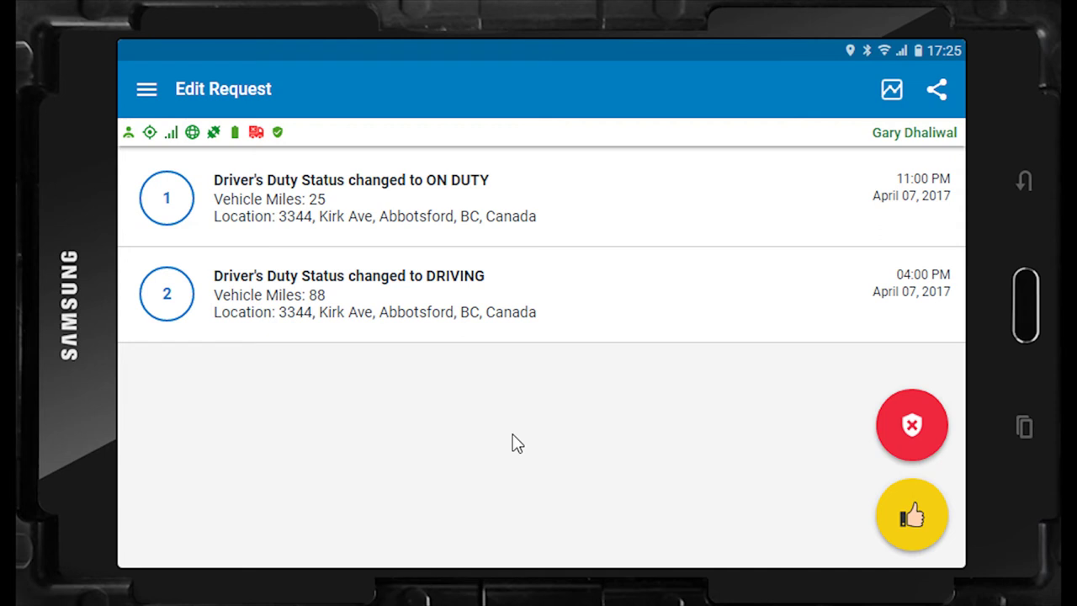
left_click(143, 93)
Accept the April 07, 2017 ON DUTY and DRIVING edit requests and return to the Elog home.
left_click(168, 201)
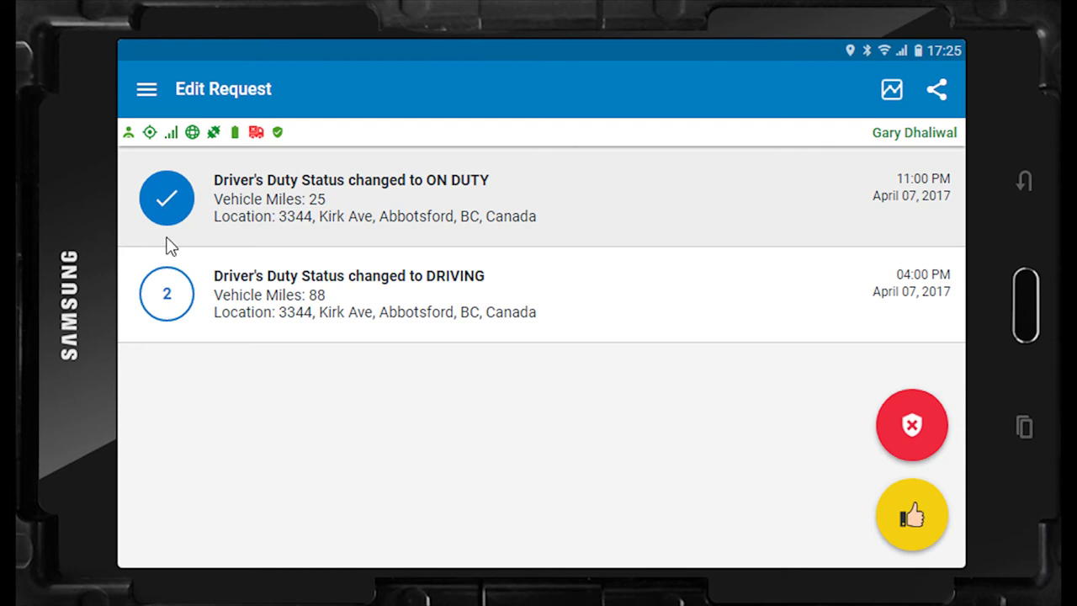
left_click(166, 308)
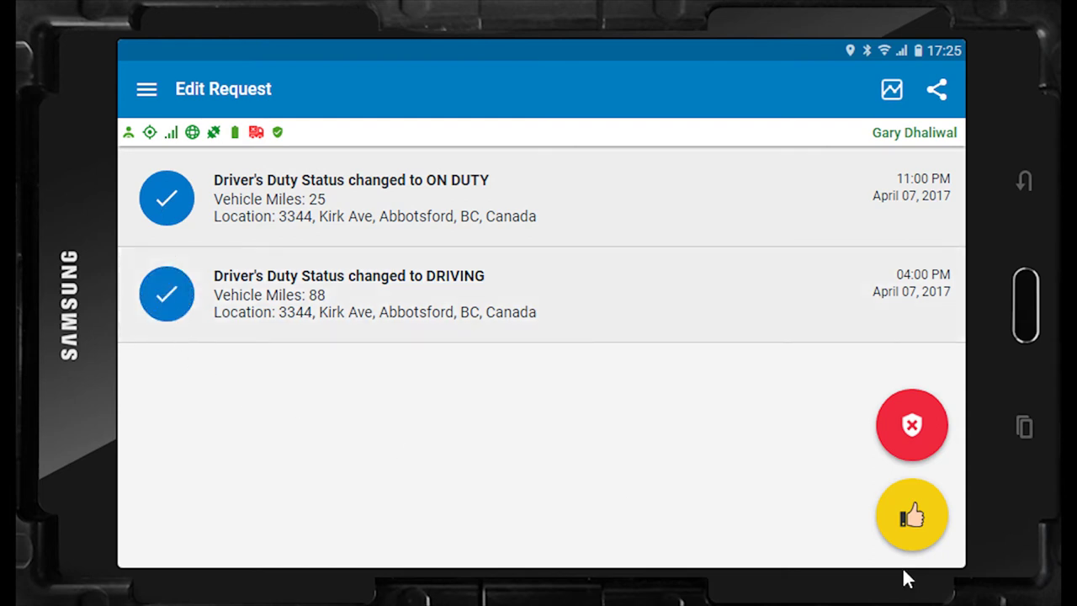
left_click(903, 515)
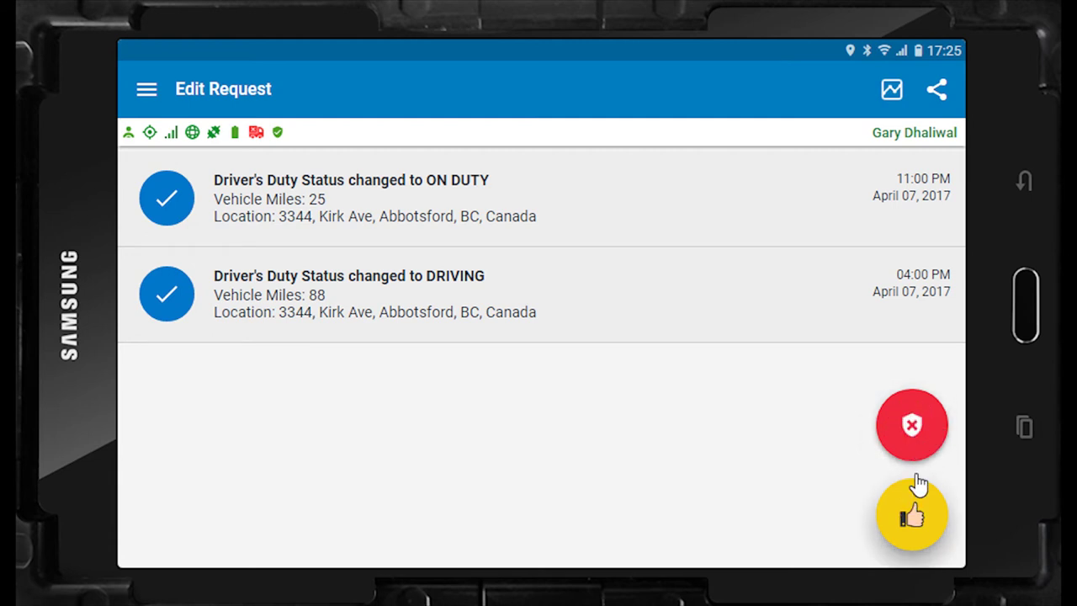
left_click(913, 516)
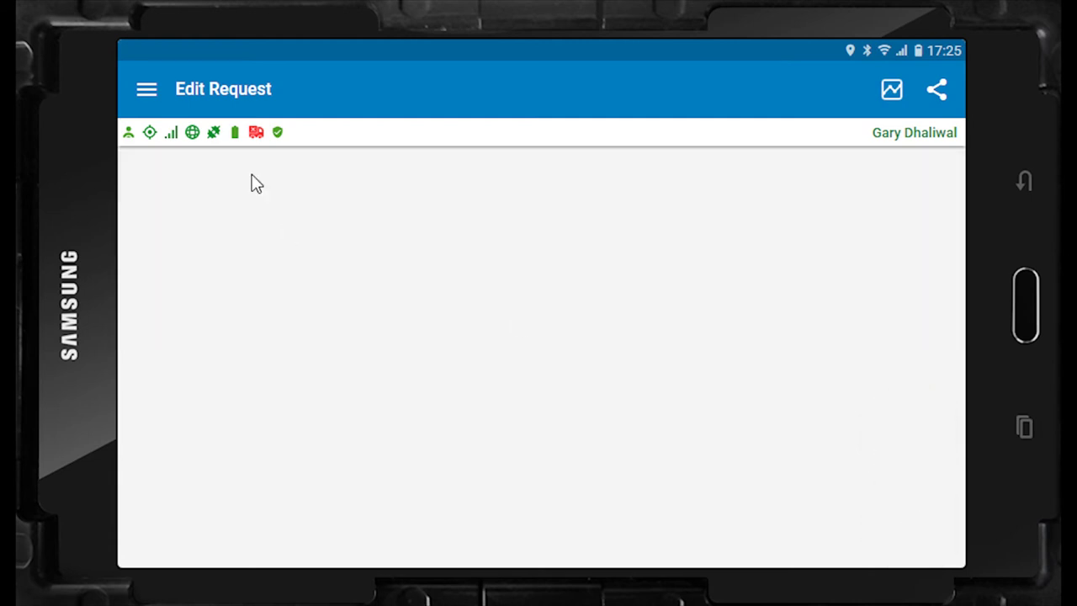
left_click(147, 90)
left_click(194, 250)
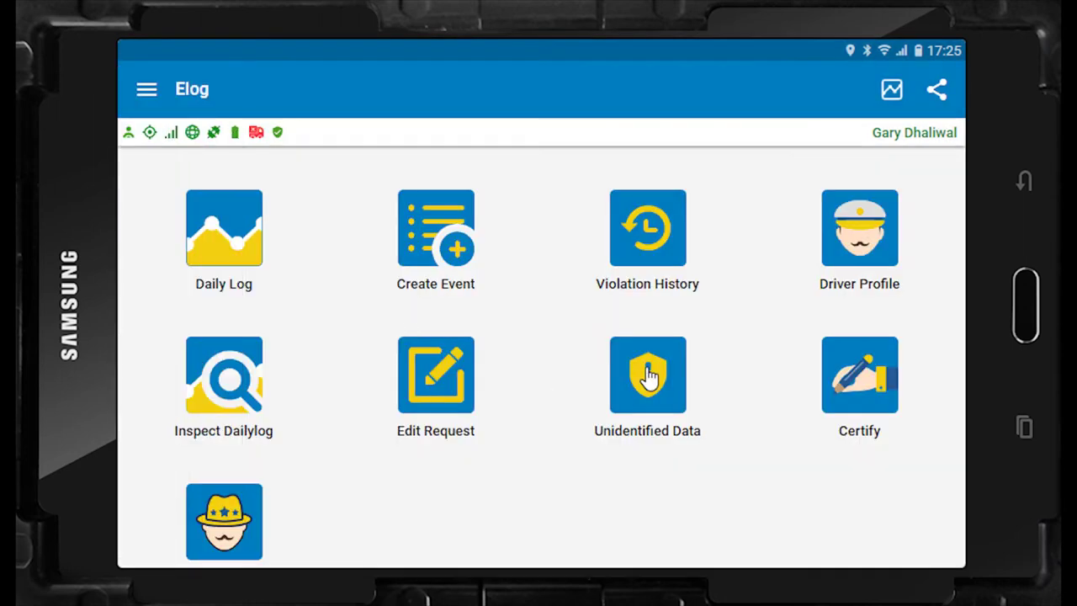
Select the ON DUTY, Driving and engine power-up unidentified events and claim all three.
left_click(649, 371)
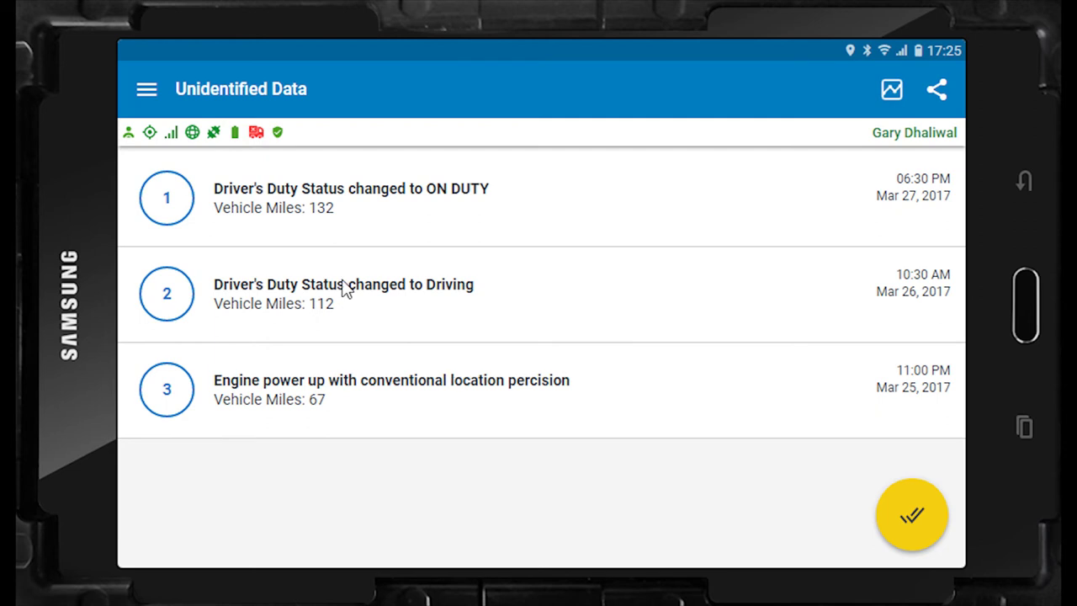
left_click(168, 206)
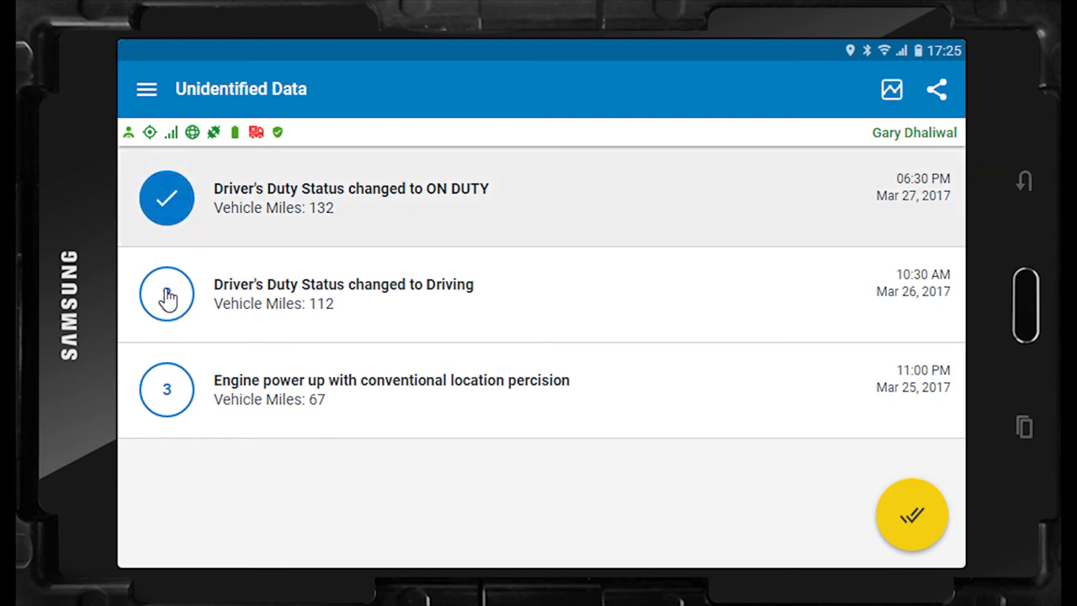
left_click(165, 296)
left_click(167, 393)
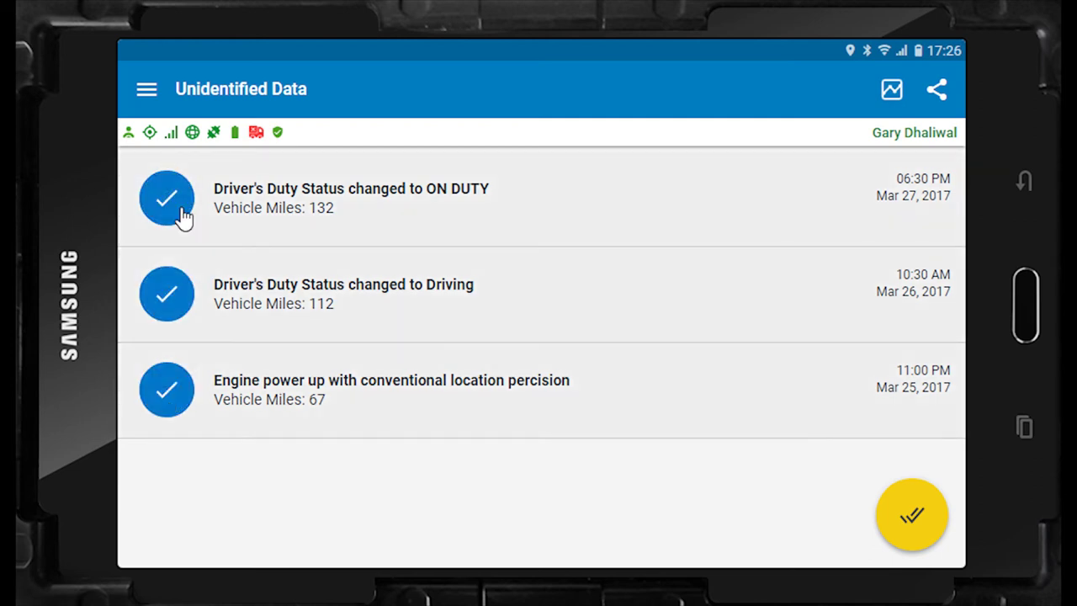
left_click(912, 518)
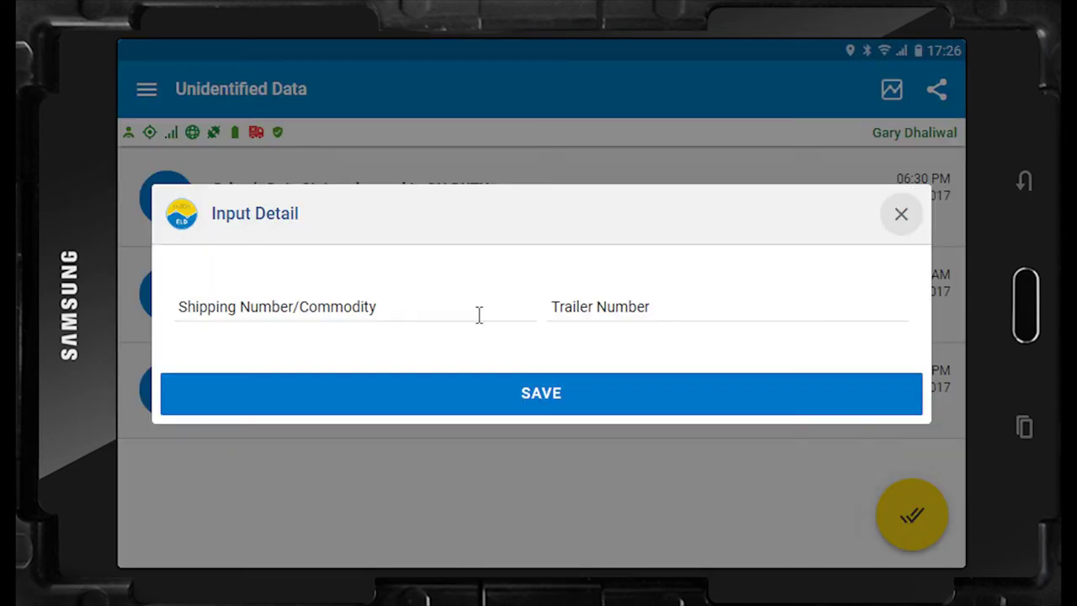
Enter 'Food Product' as the shipping commodity and T563 as the trailer number, then save.
left_click(386, 307)
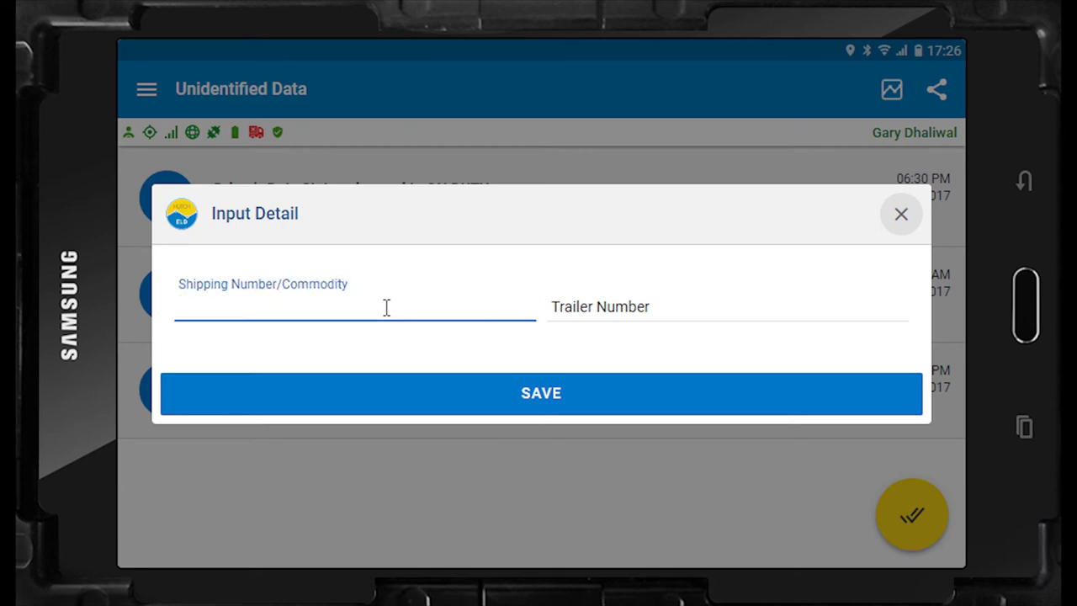
type("Food Product")
key("Tab")
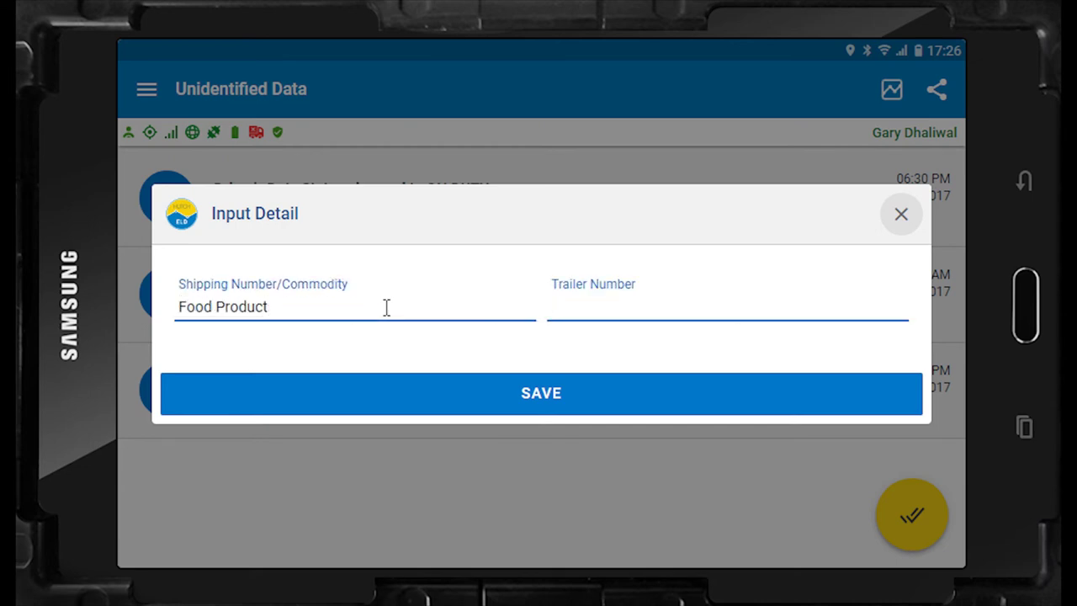
type("%^343")
key("ctrl+a")
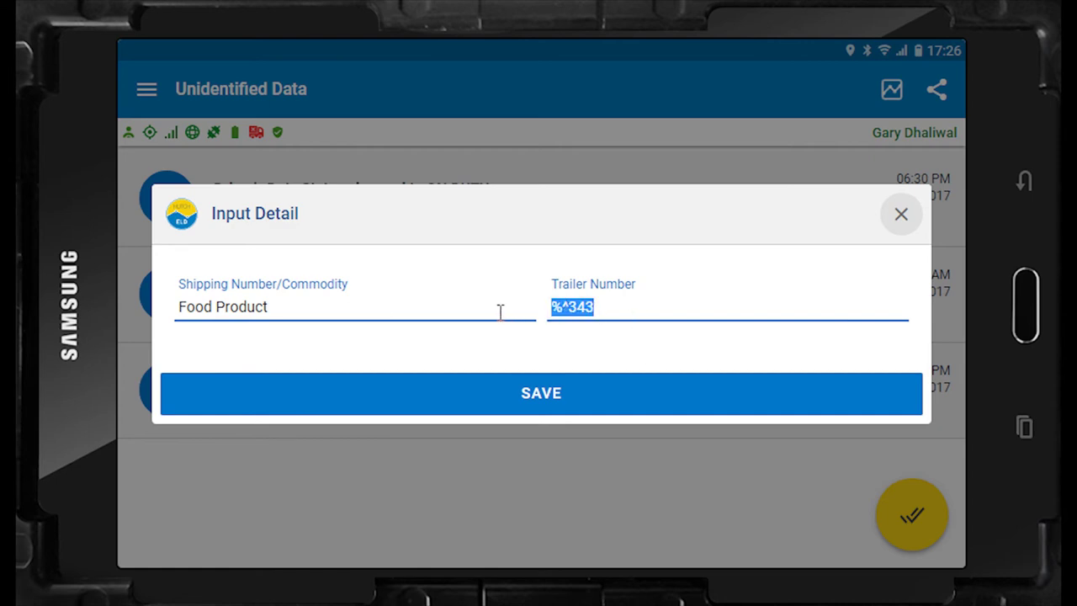
type("T563")
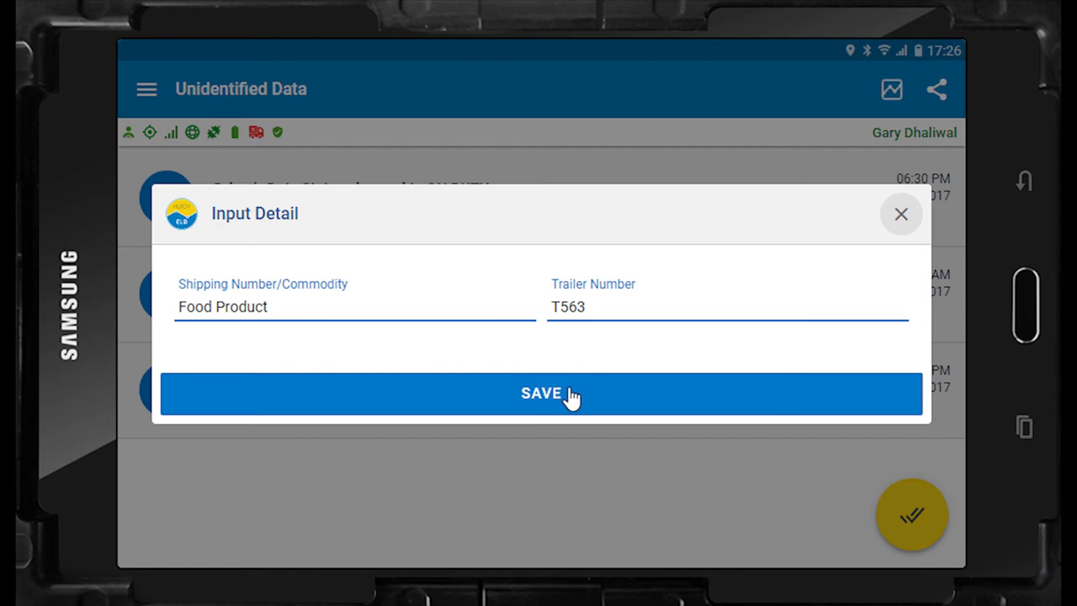
left_click(569, 394)
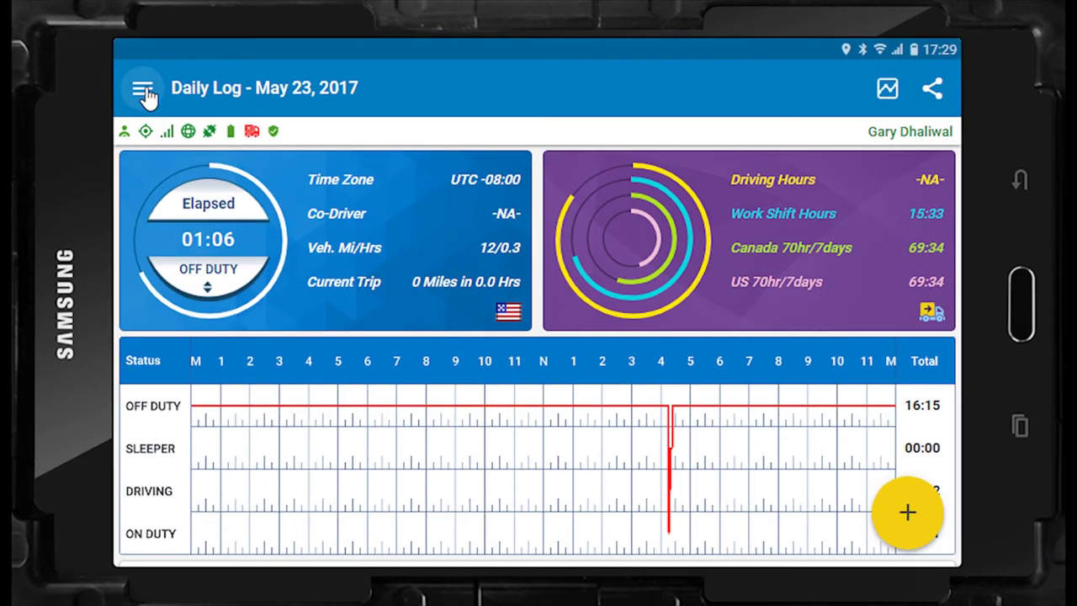
Under ELD > Certify, certify the 2017-04-04, 04-05, 04-06 and 04-07 logs as true and correct.
left_click(147, 89)
left_click(194, 284)
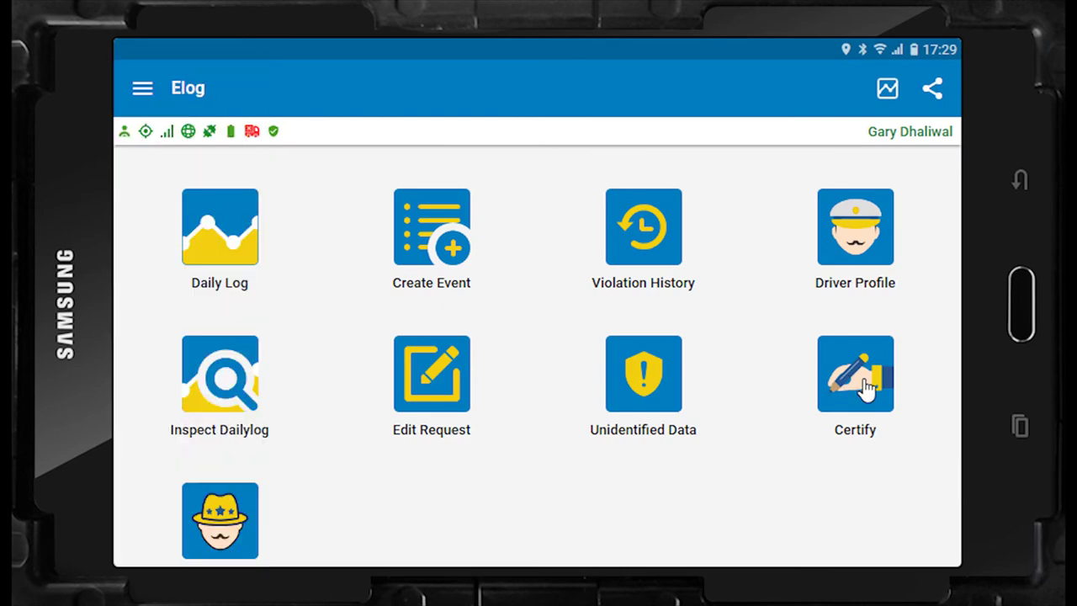
left_click(866, 399)
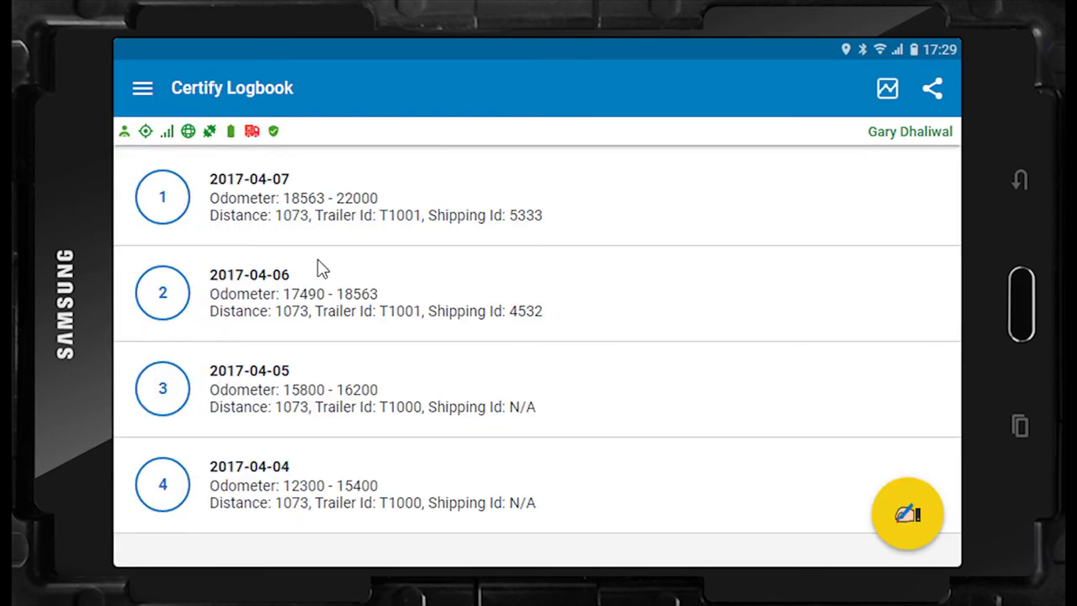
left_click(162, 201)
left_click(164, 300)
left_click(164, 387)
left_click(159, 483)
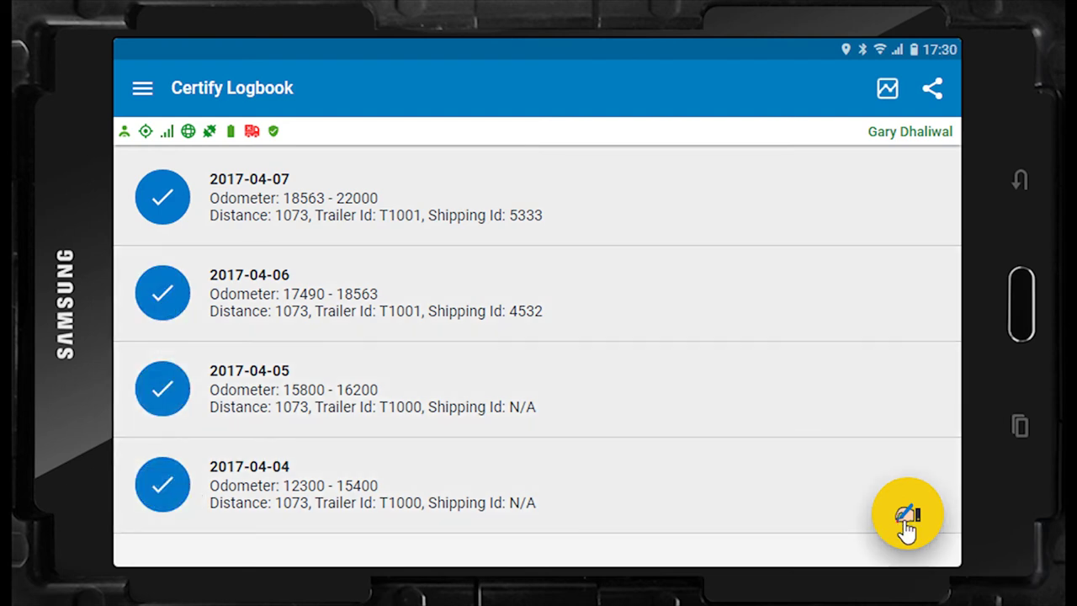
left_click(909, 523)
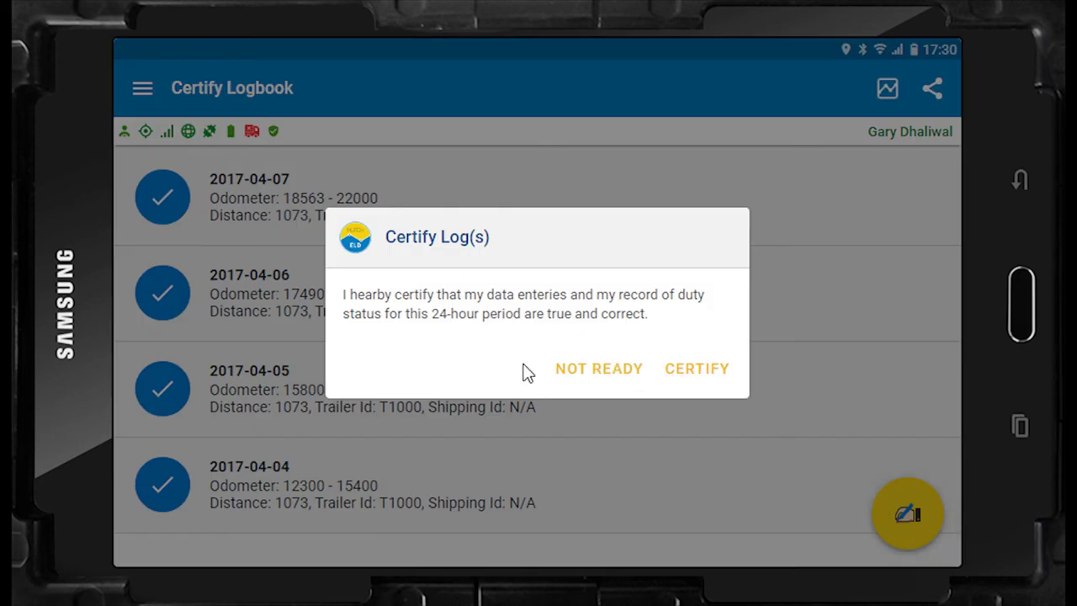
left_click(696, 370)
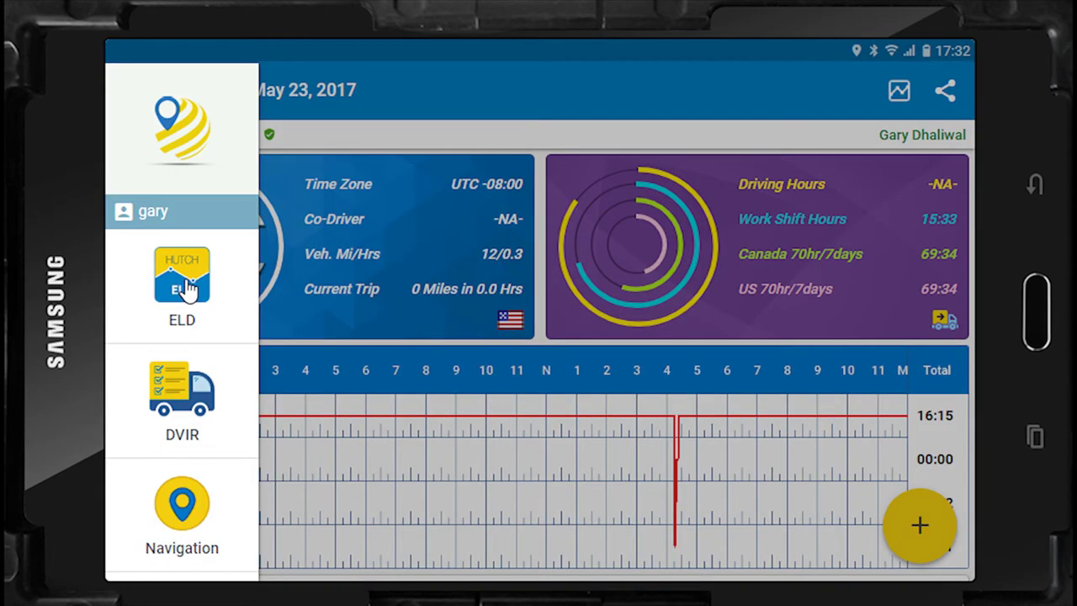
Attempt Inspector Mode from the ELD menu and dismiss the warning that it requires being on duty.
left_click(186, 291)
scroll(238, 533, "down", 2)
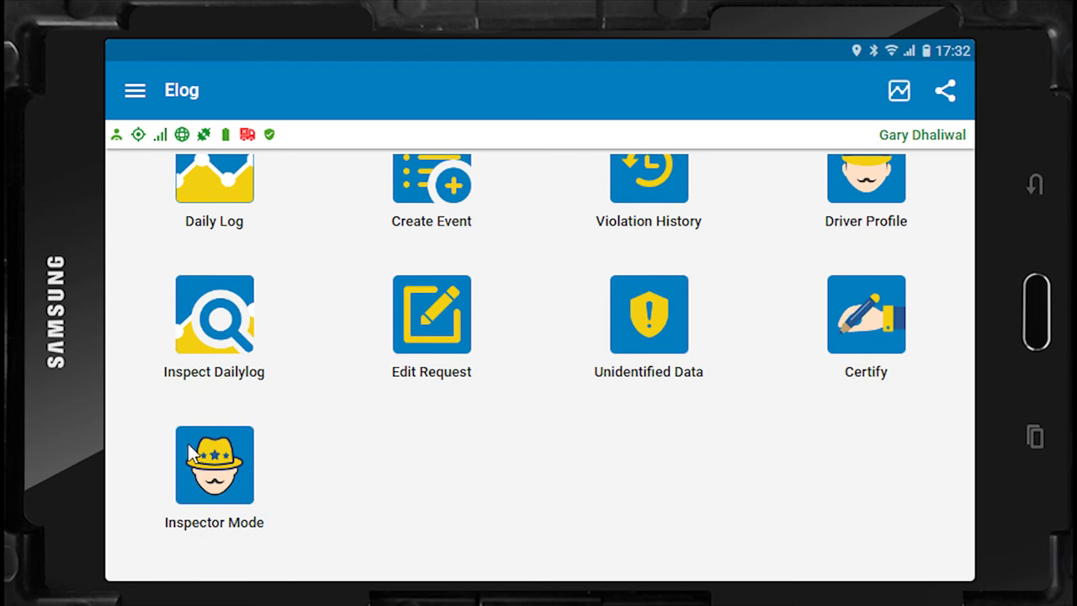
left_click(217, 478)
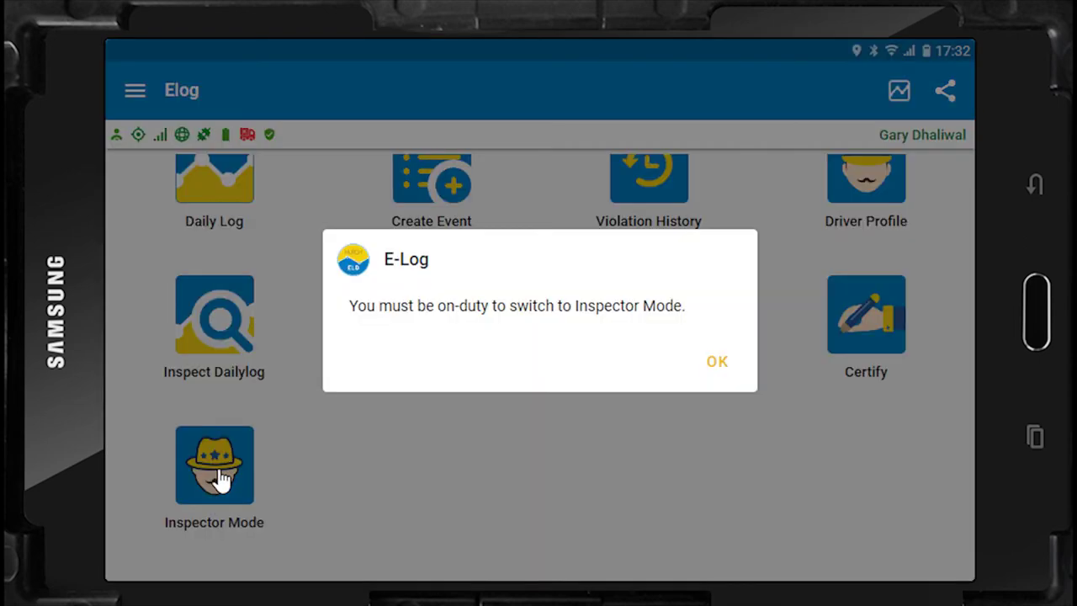
left_click(716, 366)
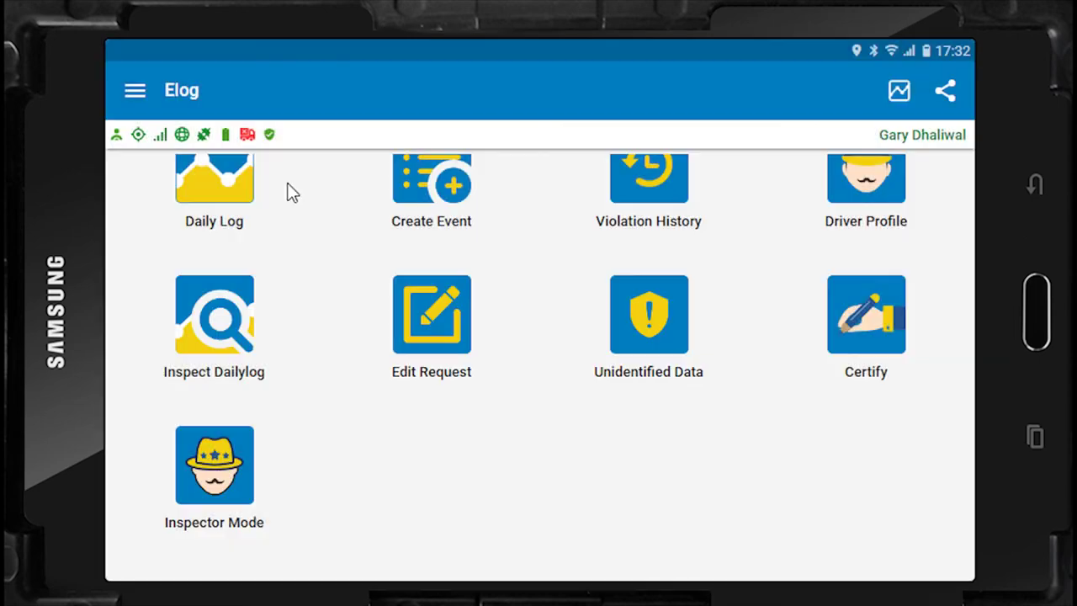
On today's daily log, change the duty status to ON and save it.
left_click(216, 210)
left_click(204, 277)
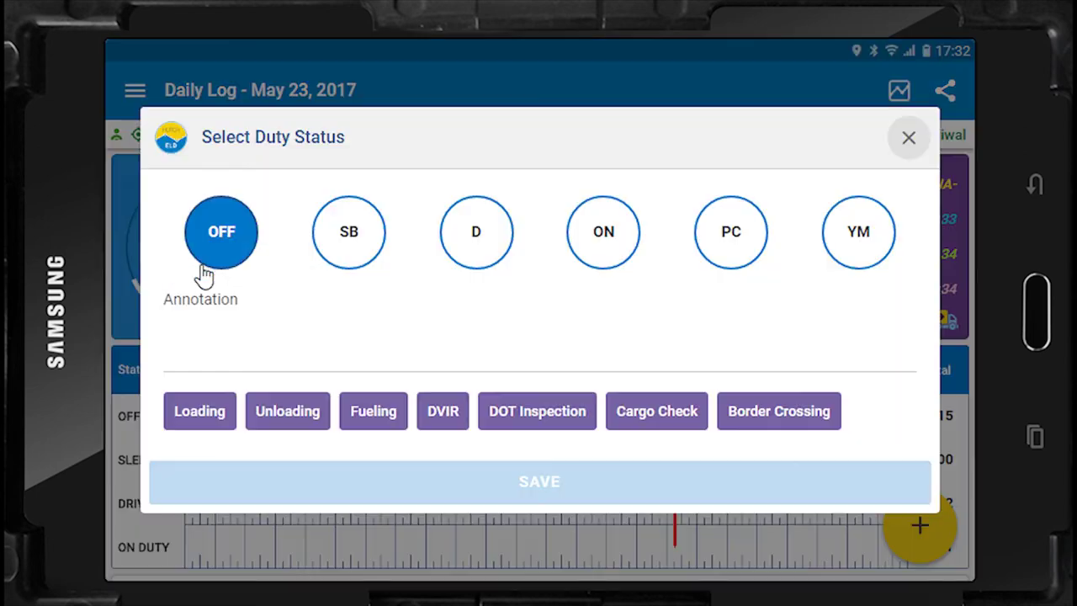
left_click(605, 243)
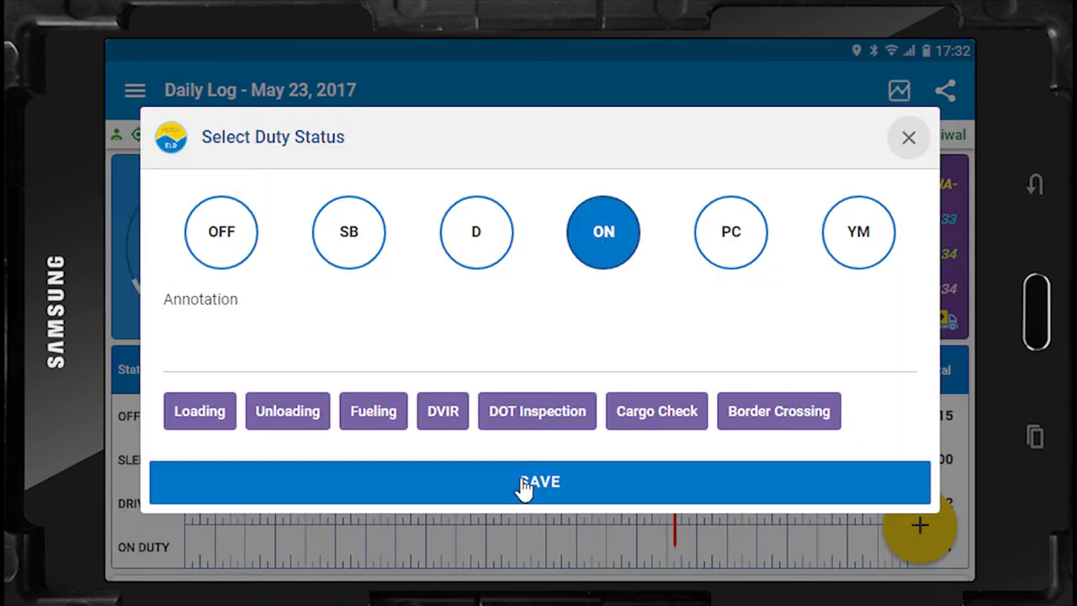
left_click(522, 487)
left_click(135, 91)
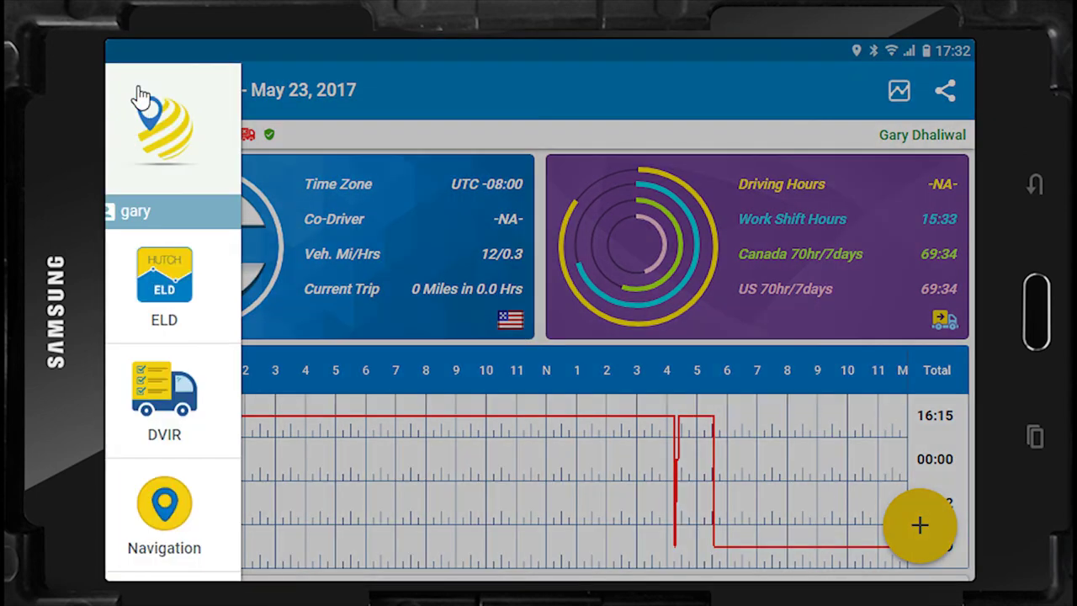
Switch into Inspector Mode and scroll through the driver summary.
left_click(179, 291)
left_click(252, 518)
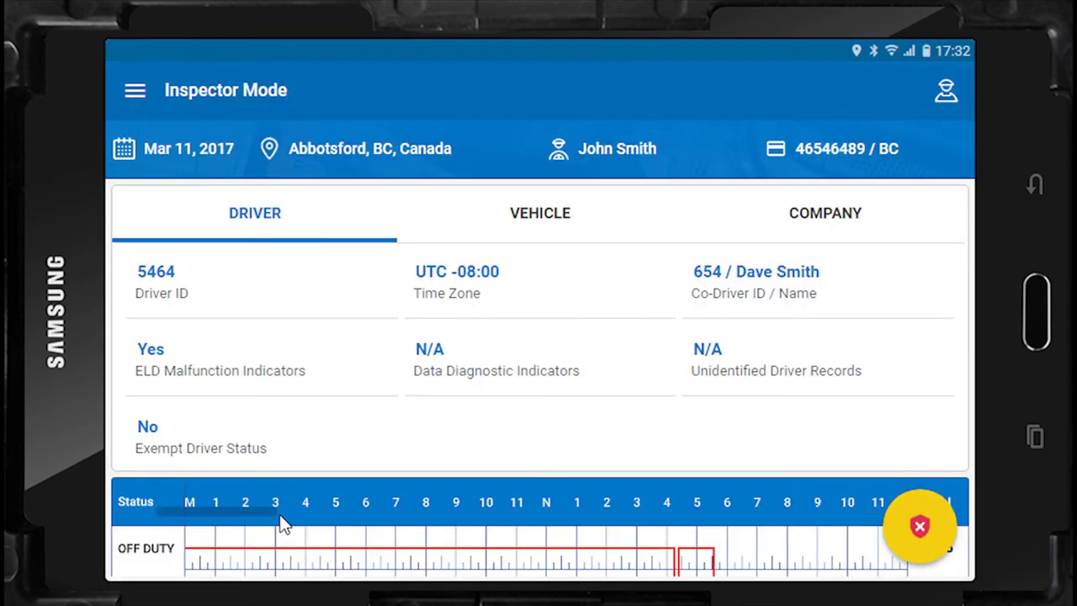
scroll(359, 451, "down", 5)
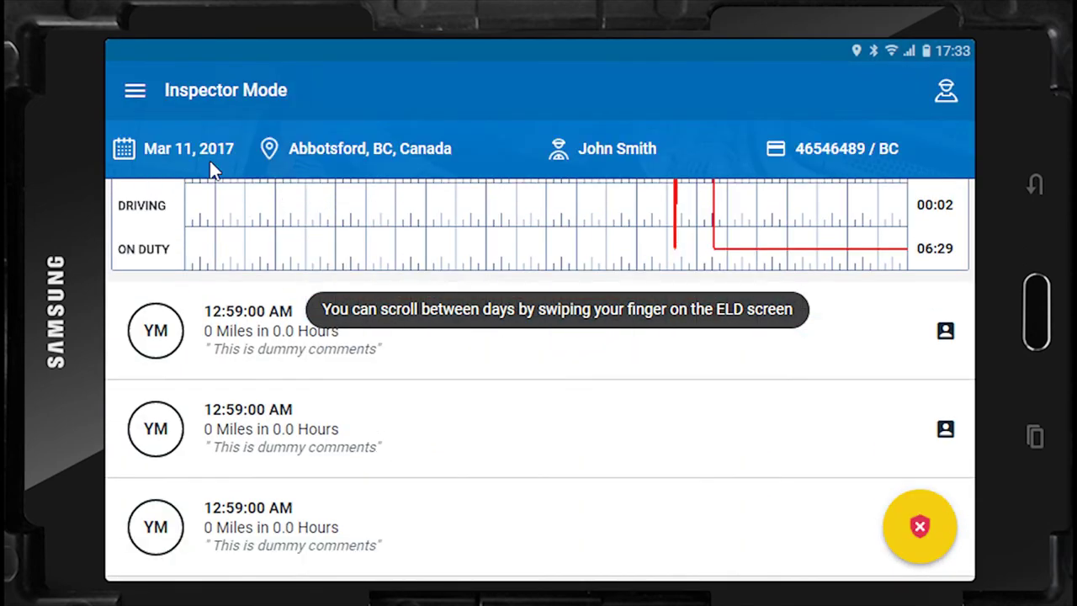
scroll(378, 379, "up", 5)
left_click(135, 90)
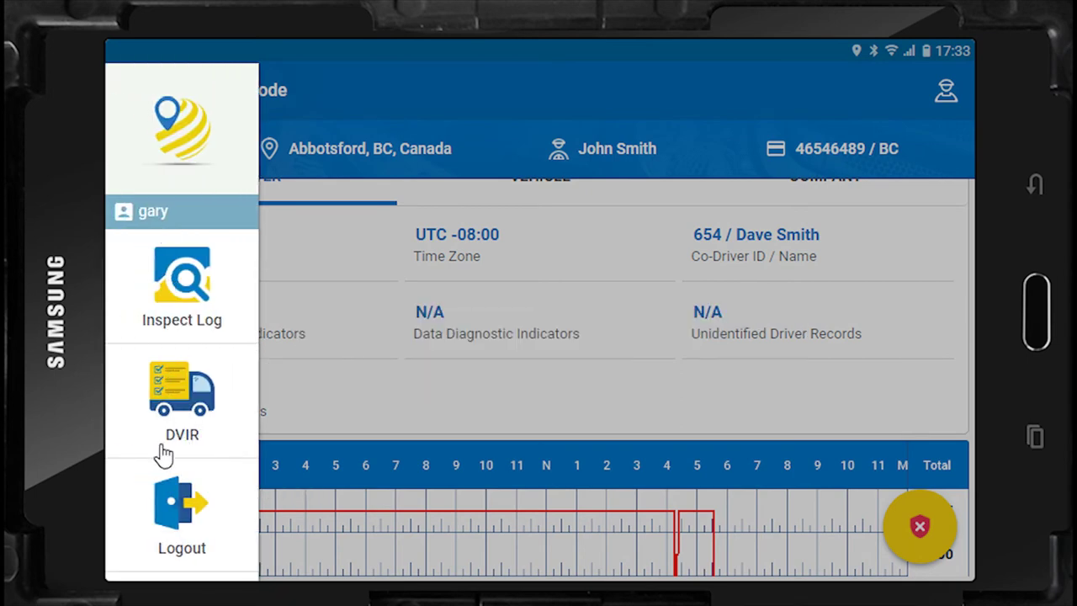
left_click(173, 502)
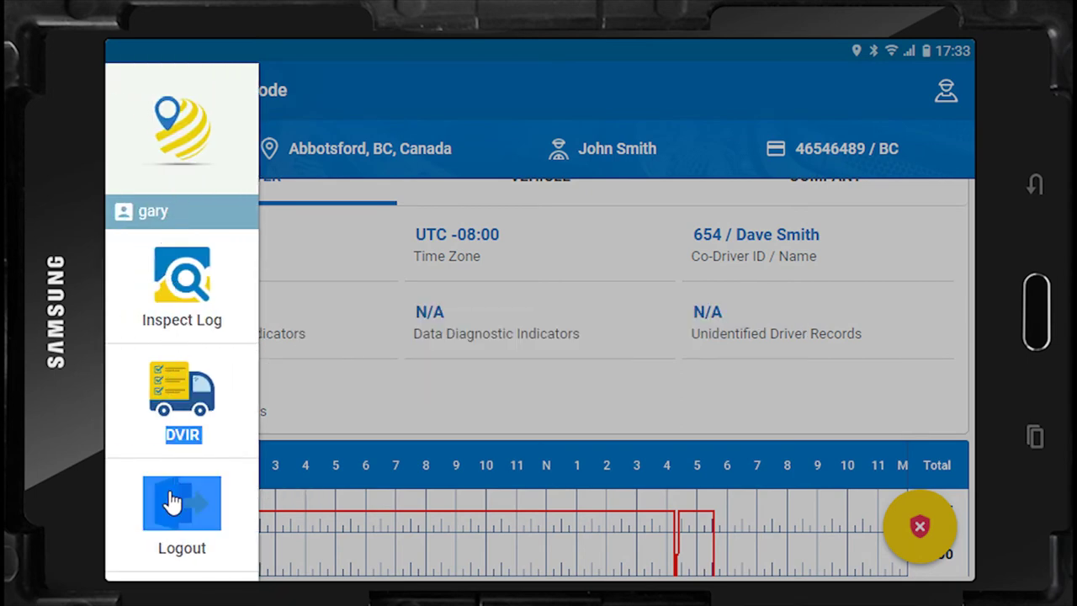
left_click(365, 313)
Scroll through the inspector log entries, then reopen the navigation drawer.
left_click(134, 90)
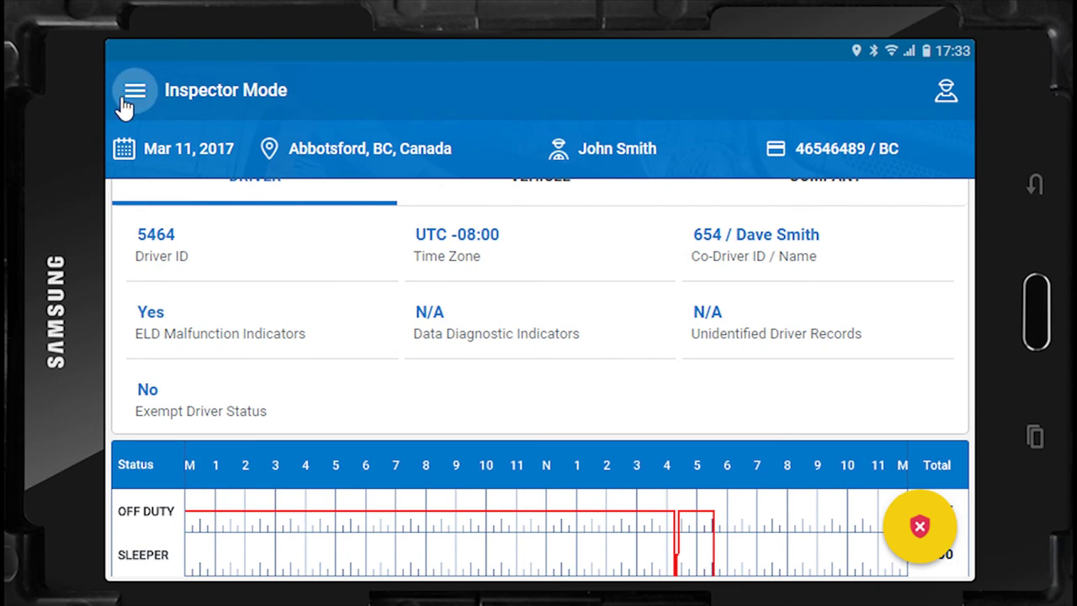
left_click(538, 383)
scroll(572, 439, "down", 5)
scroll(568, 484, "up", 5)
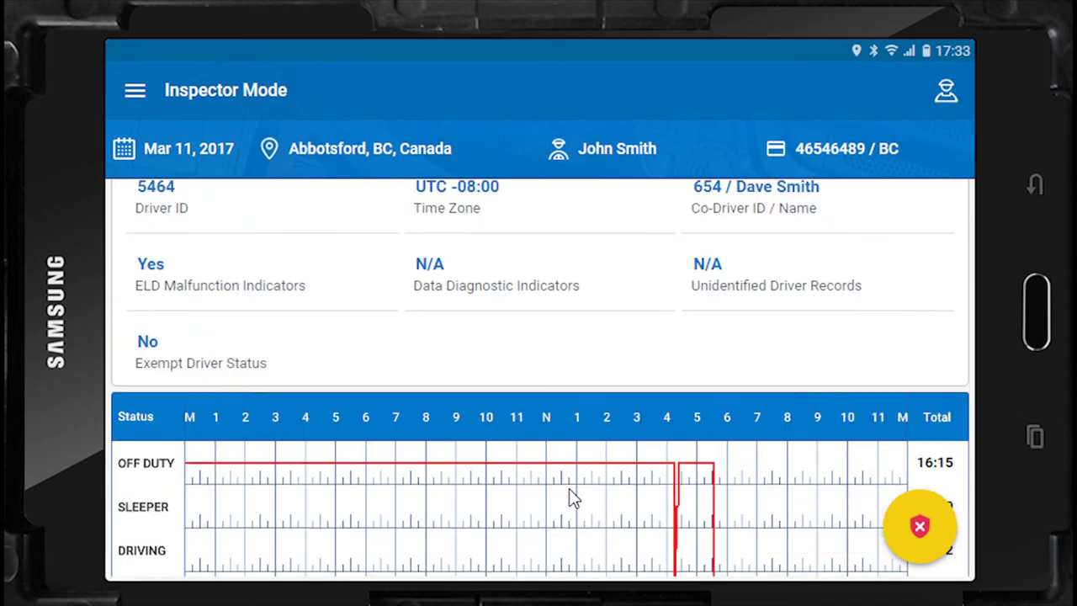
scroll(566, 497, "down", 4)
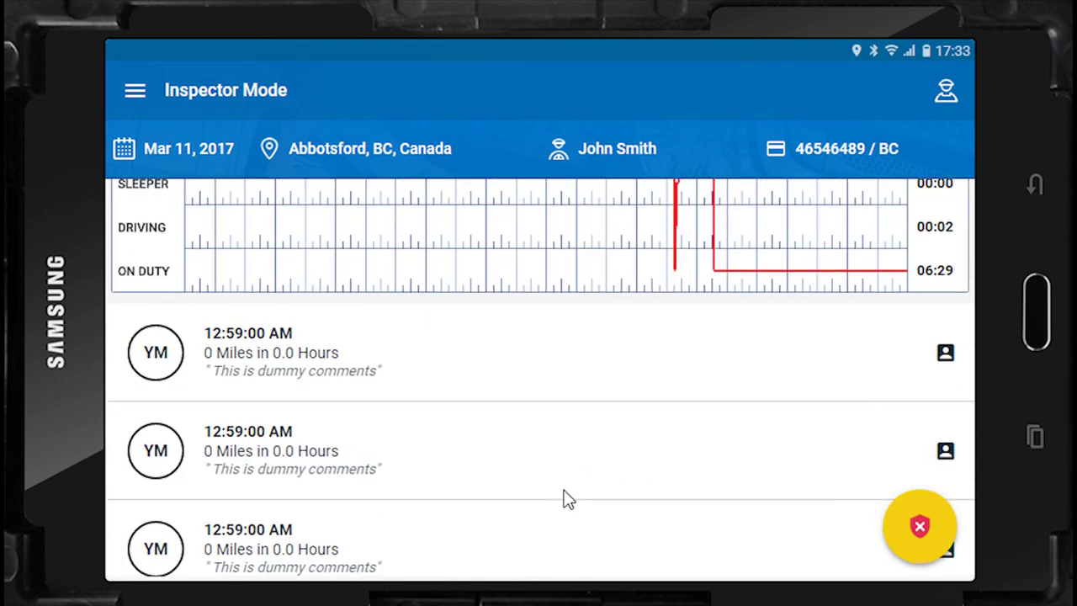
scroll(566, 498, "up", 5)
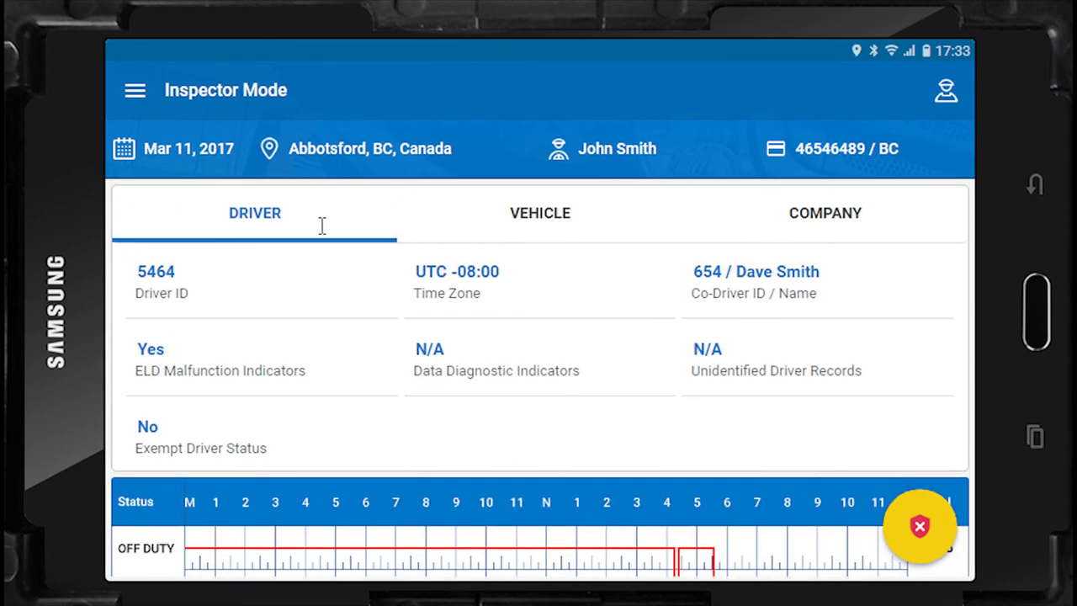
left_click(135, 89)
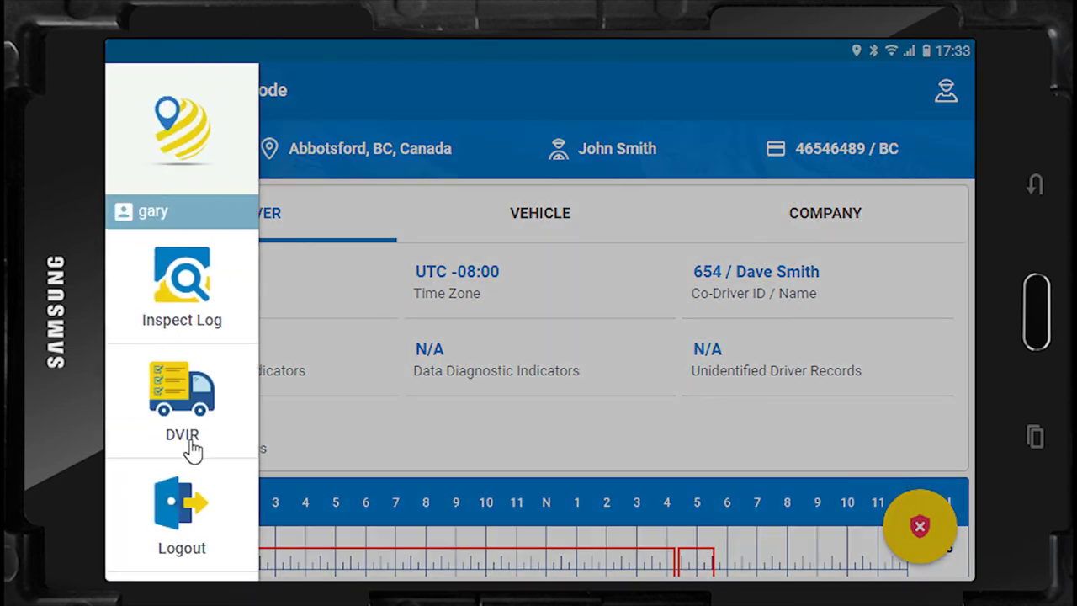
Log out of Inspector Mode, answering YES in the Logout Confirmation dialog.
left_click(192, 532)
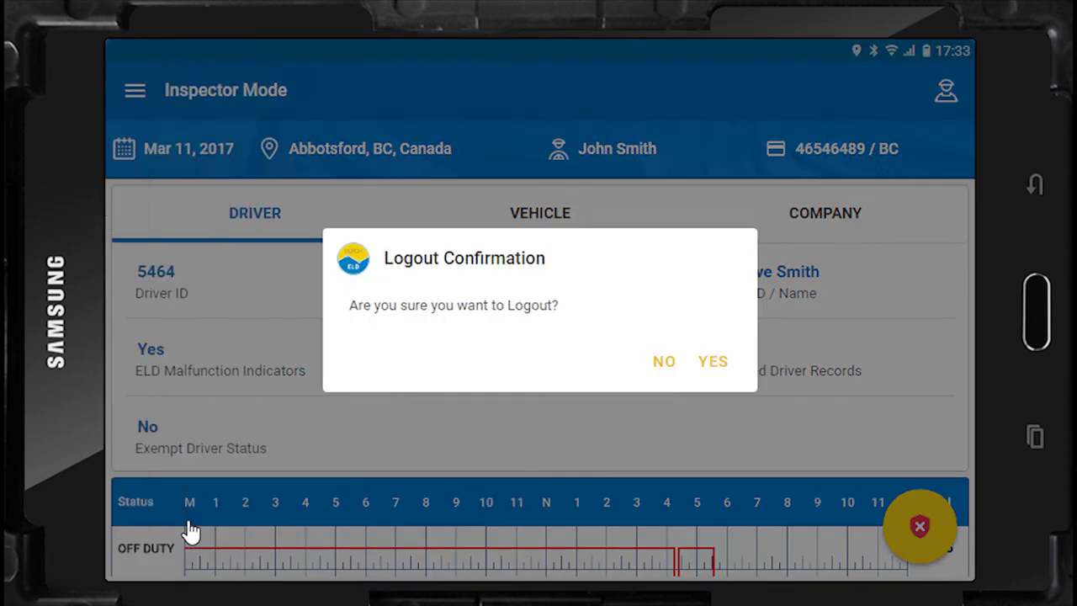
left_click(713, 364)
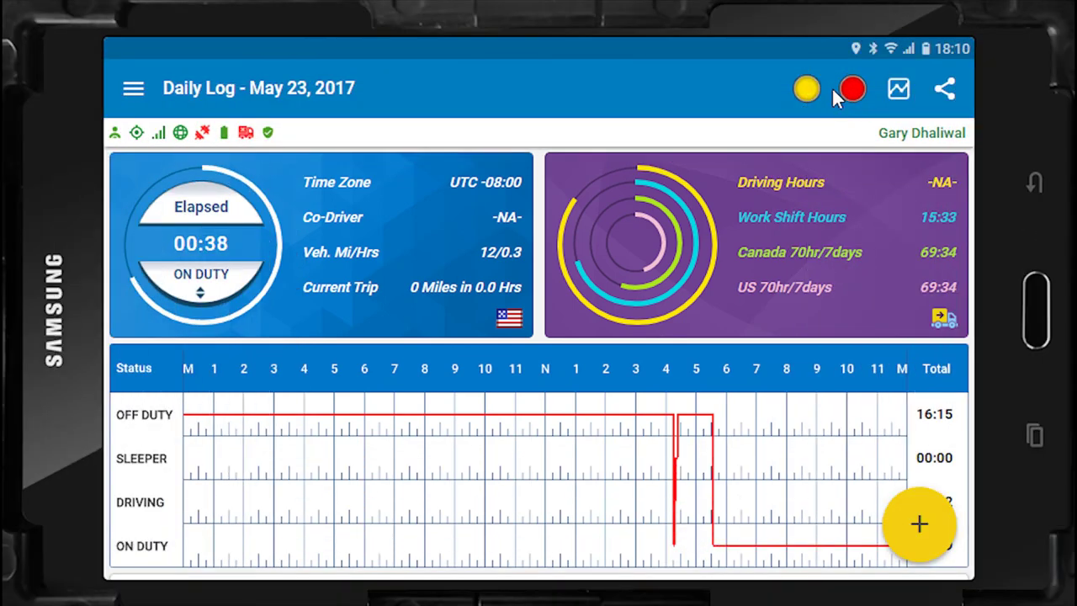
left_click(856, 95)
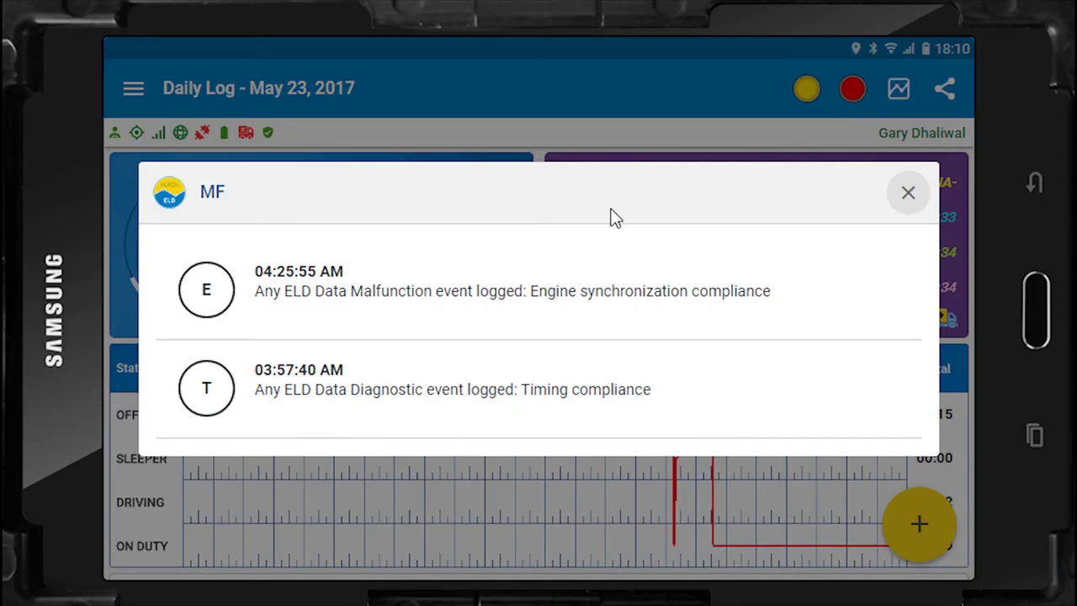
left_click(909, 193)
left_click(806, 94)
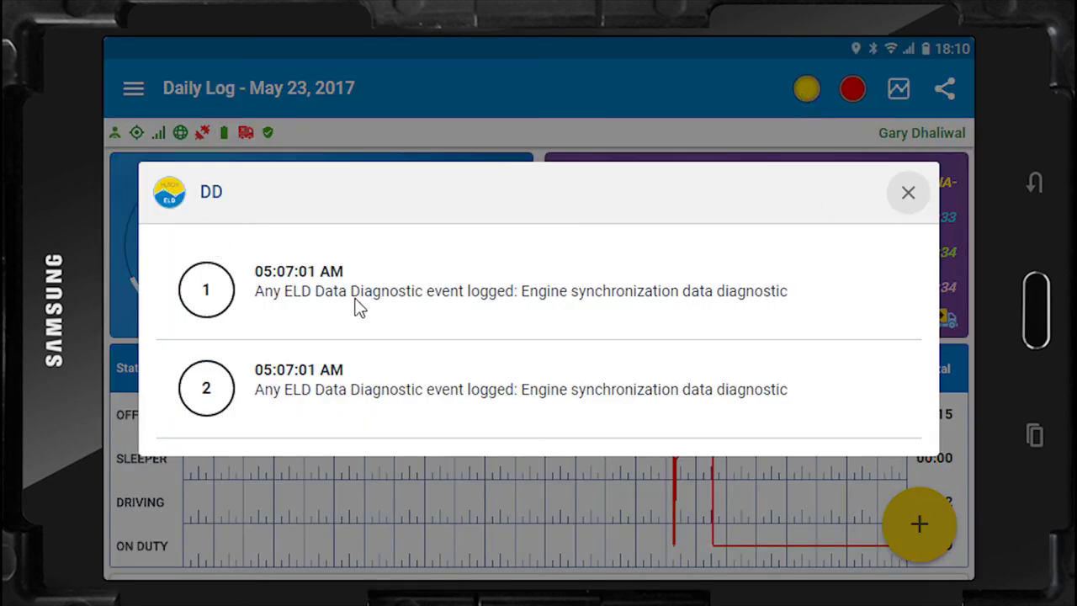
left_click(907, 198)
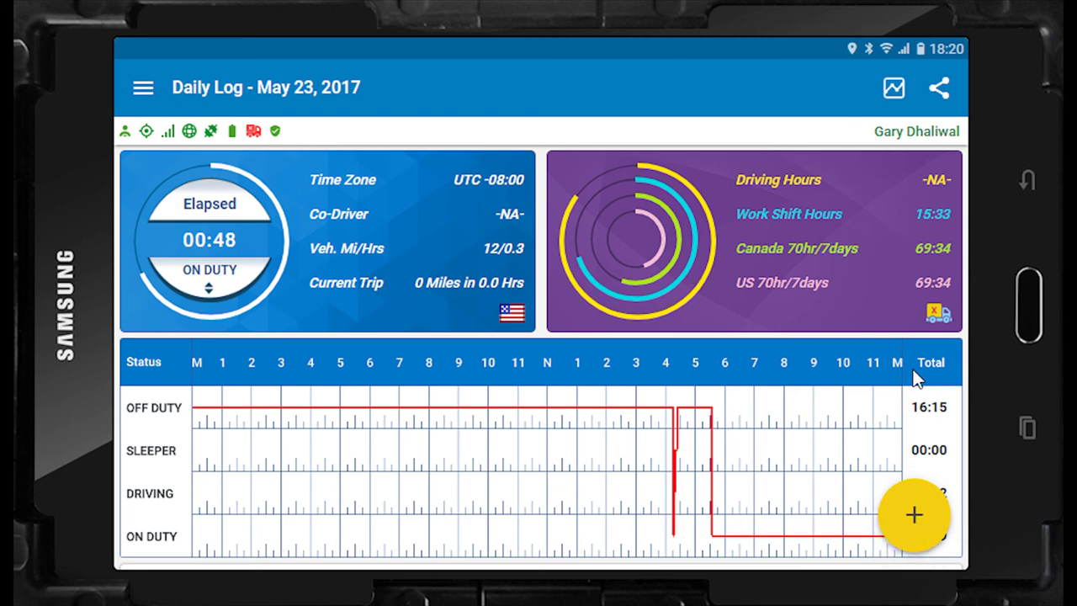
Switch user to the co-driver's account, retyping the password after the incorrect-password error.
left_click(930, 532)
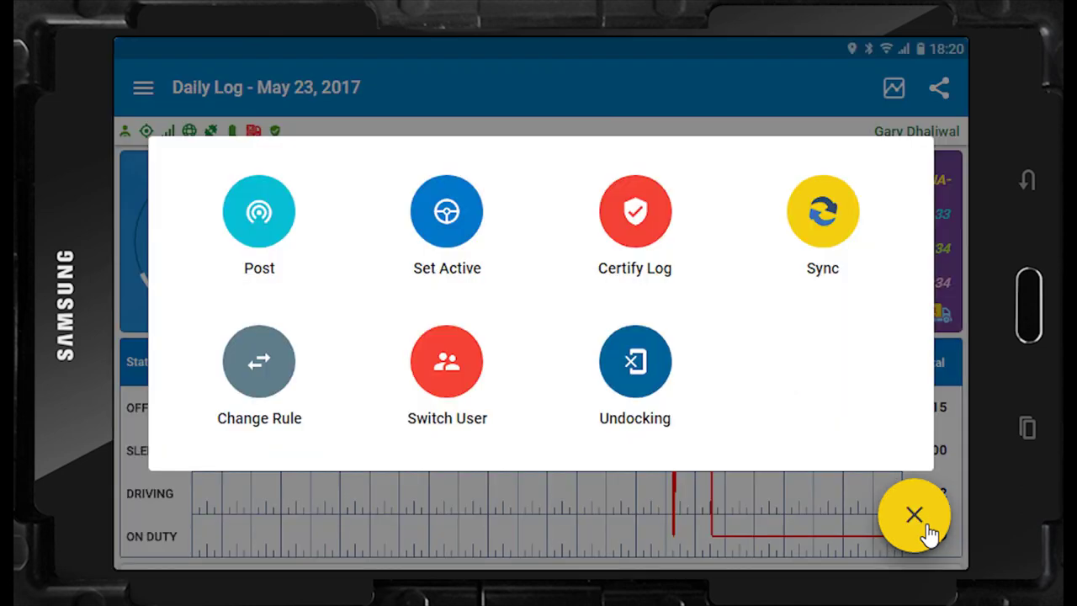
left_click(447, 363)
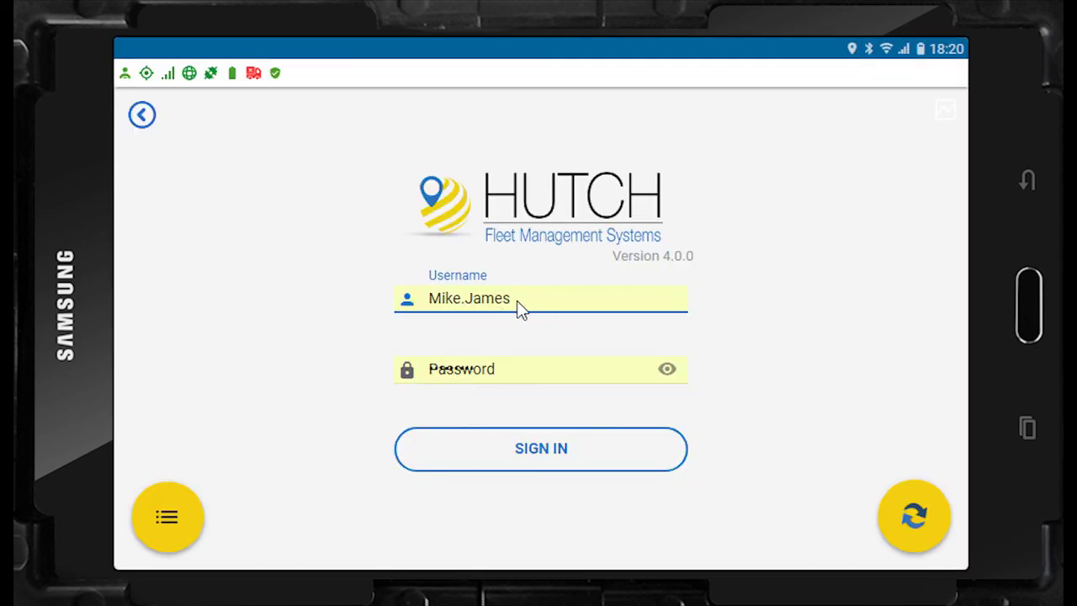
left_click(557, 452)
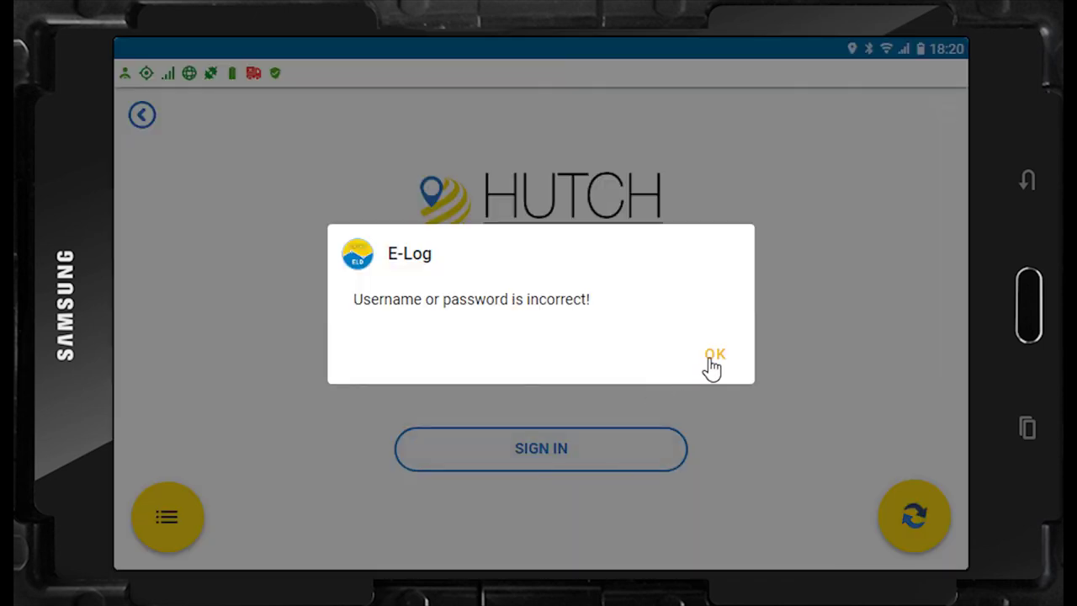
left_click(709, 360)
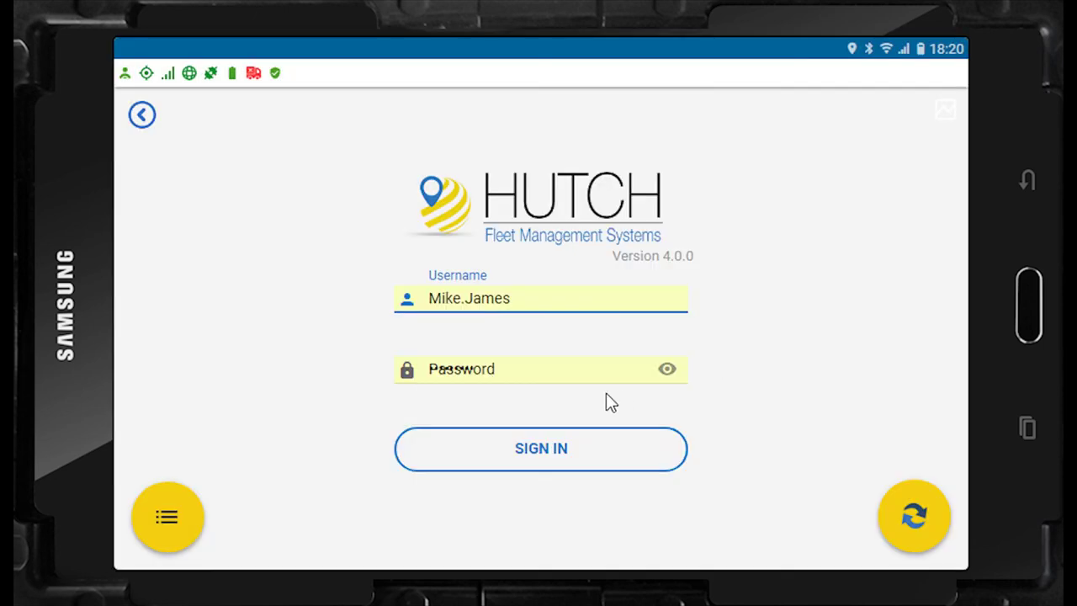
left_click(524, 370)
left_click_drag(522, 370, 356, 378)
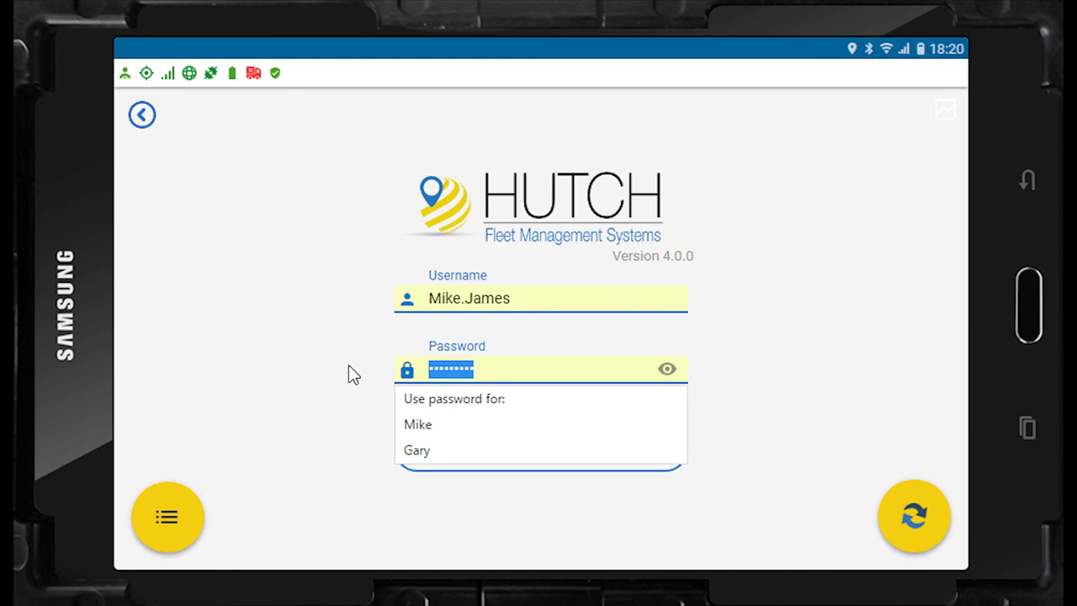
type("••••••••")
left_click(456, 449)
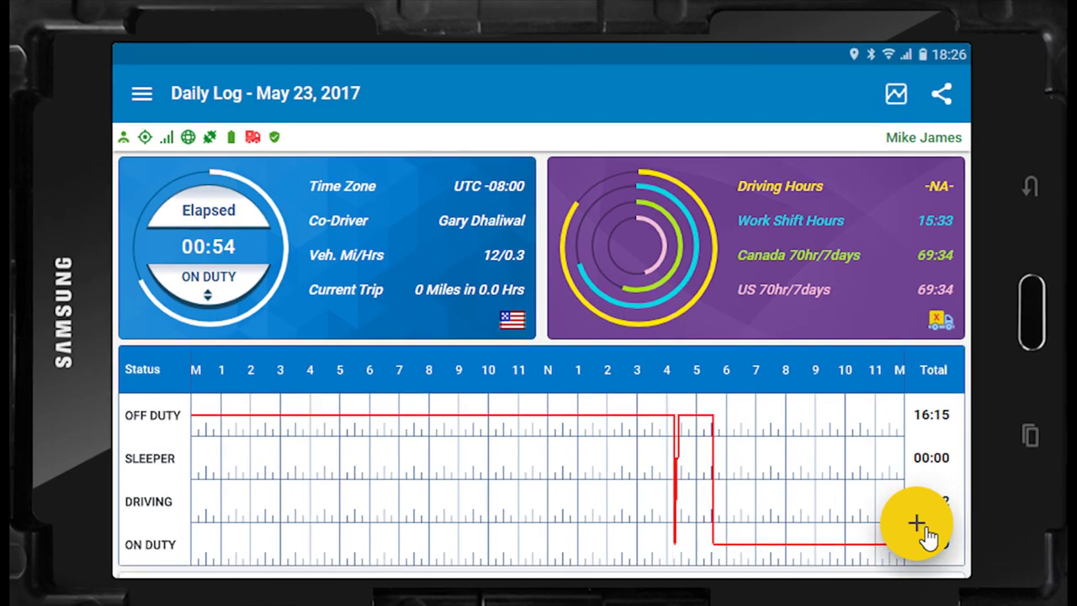
Make the co-driver the active driver and set their duty status to OFF.
left_click(917, 521)
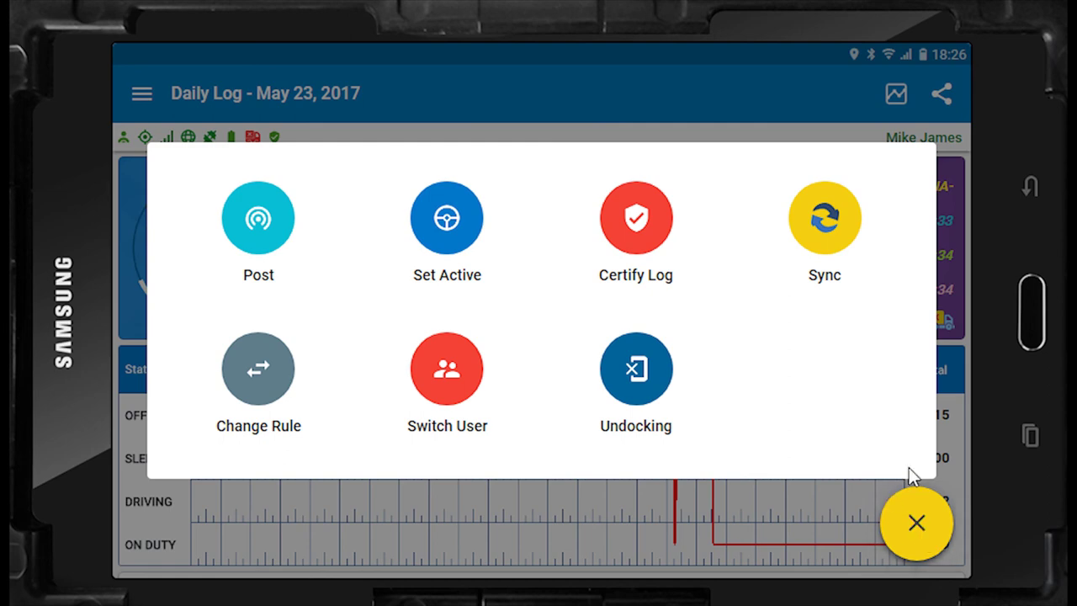
left_click(446, 220)
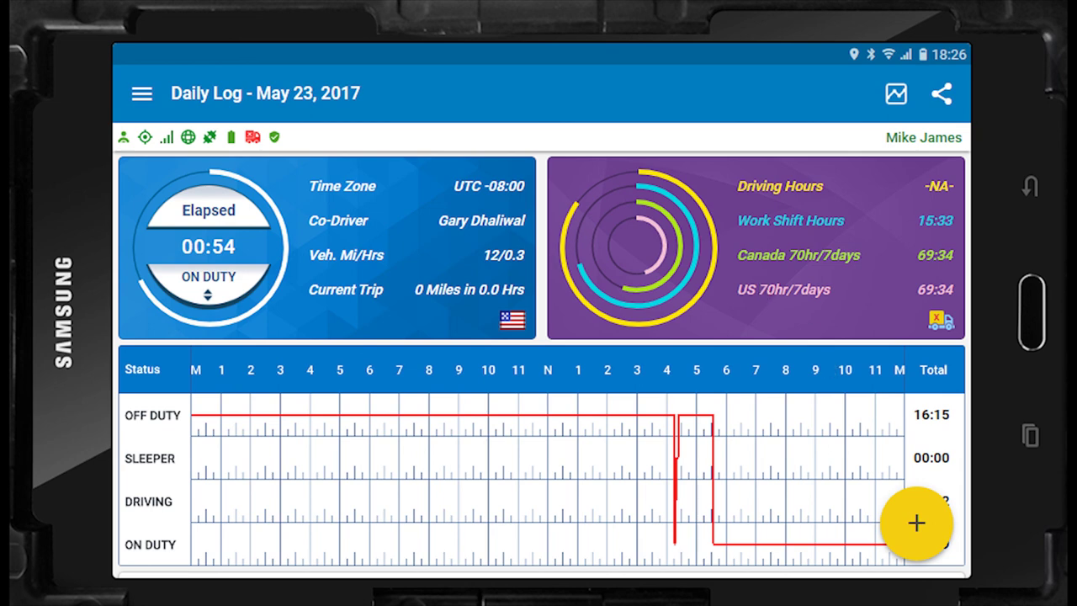
left_click(192, 286)
left_click(239, 247)
left_click(384, 486)
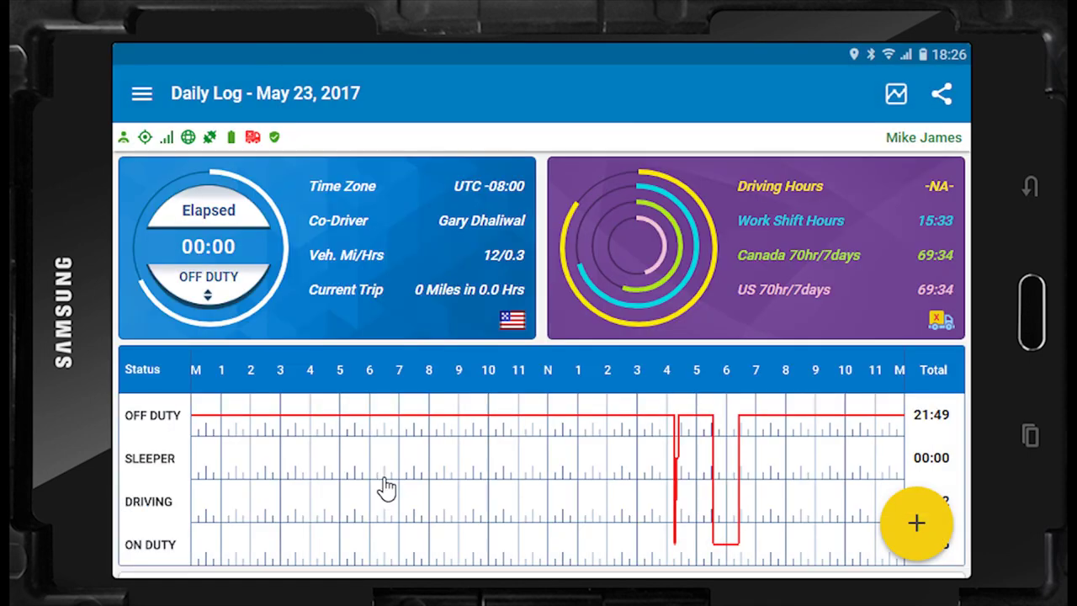
Log the co-driver out, confirming despite the uncertified logs warning.
left_click(141, 94)
scroll(149, 480, "down", 8)
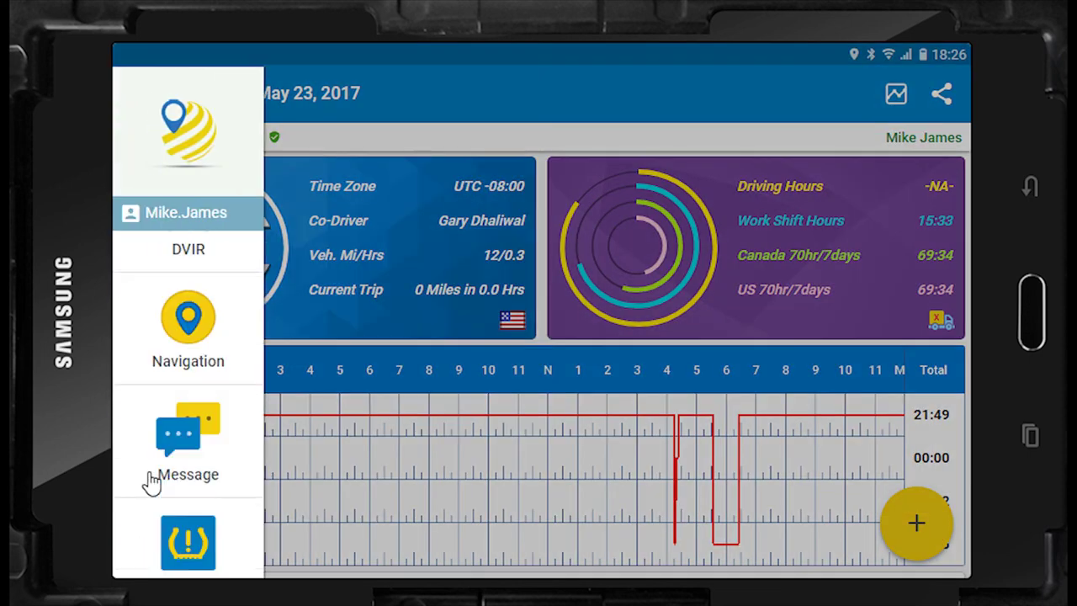
left_click(187, 548)
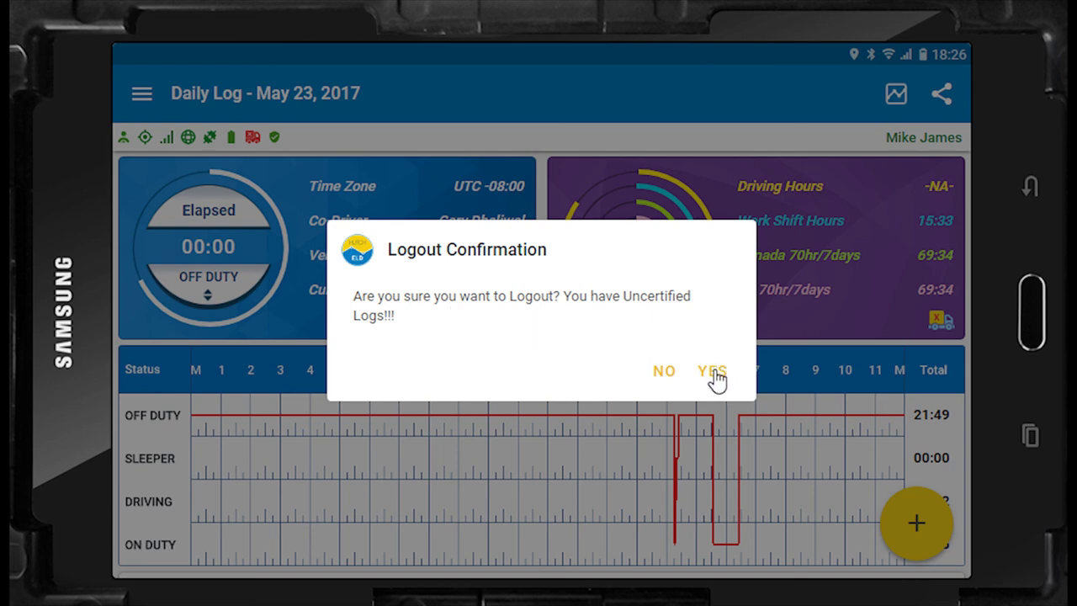
left_click(711, 373)
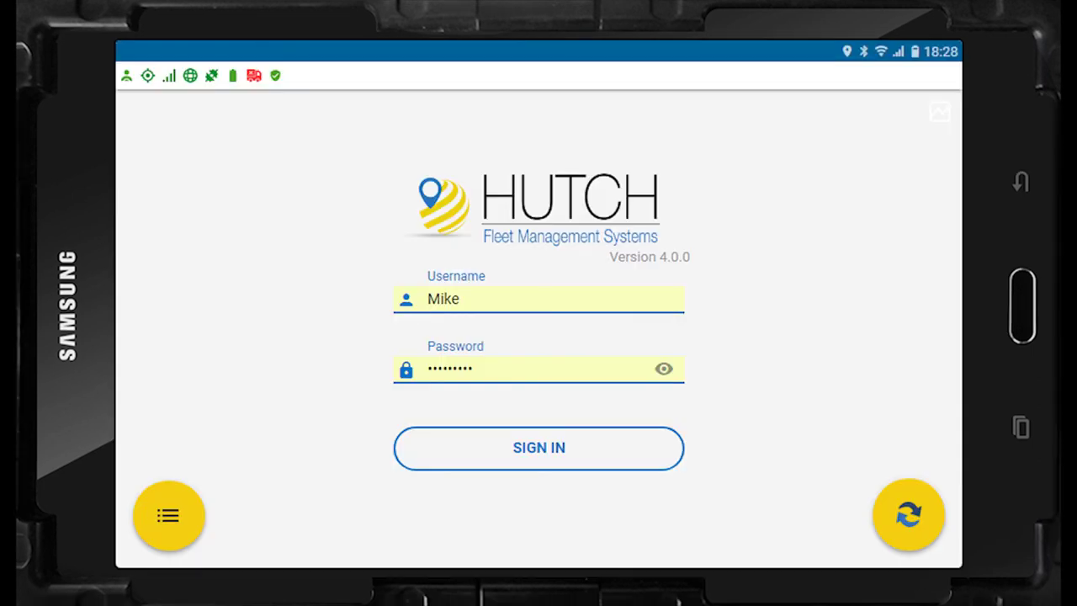